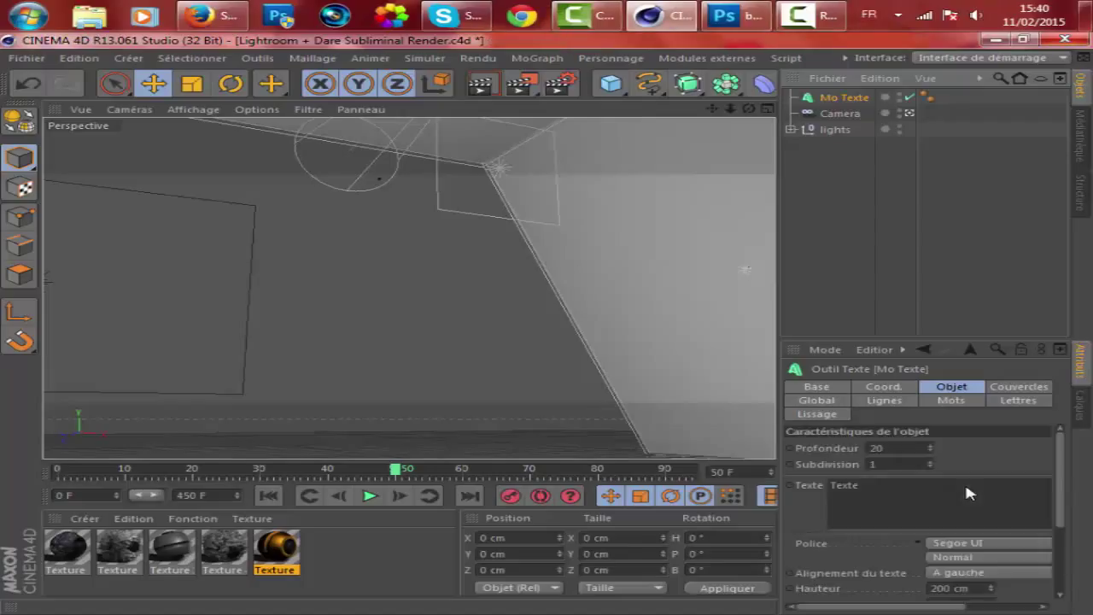
# Step: Make the text object read G4MEUR, with a depth of 70 and the American Captain font
pyautogui.press('BackSpace')
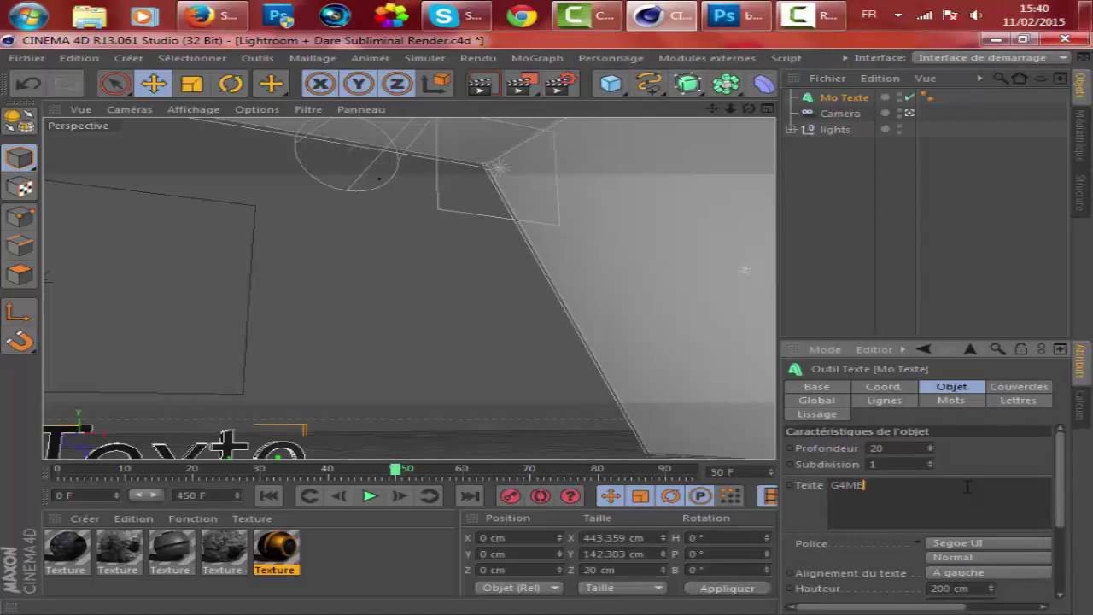
pyautogui.click(918, 448)
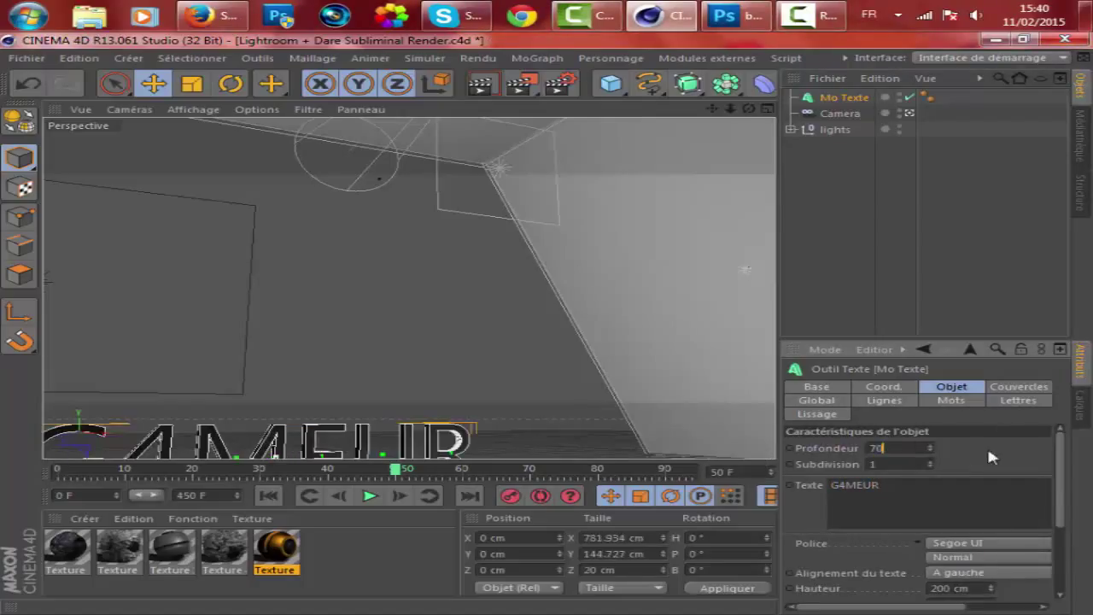
pyautogui.moveTo(712, 108); pyautogui.dragTo(809, 15)
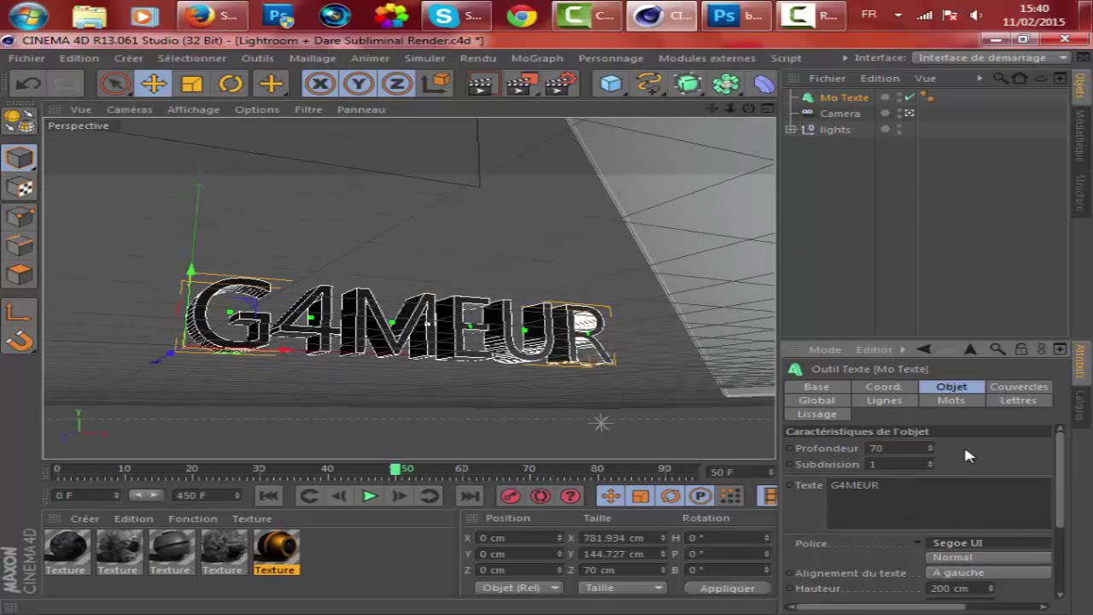
pyautogui.click(957, 543)
pyautogui.scroll(15, 974, 529)
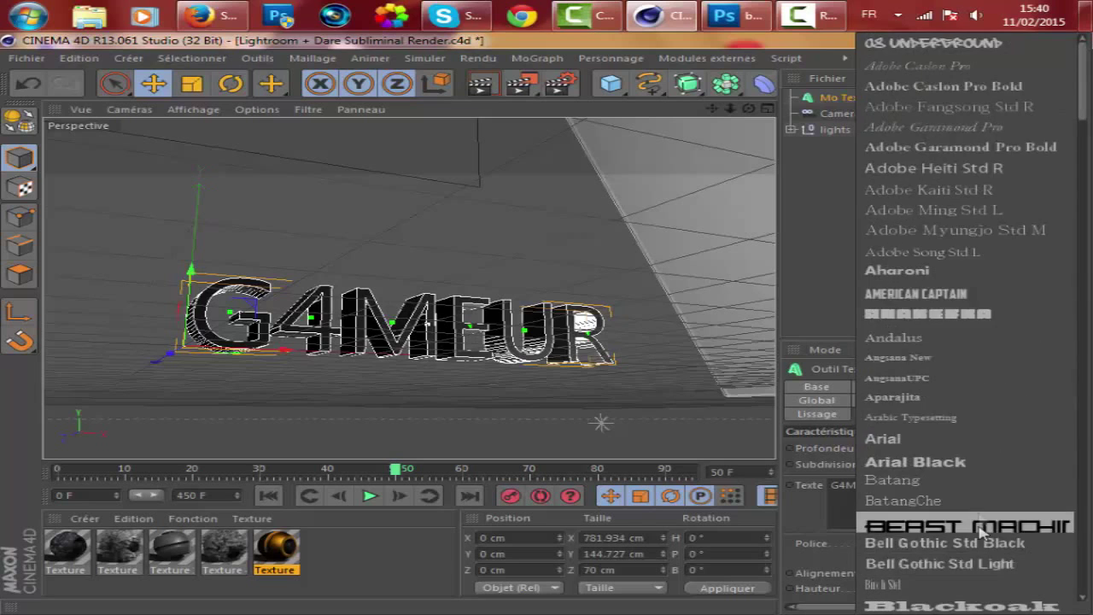
pyautogui.click(962, 295)
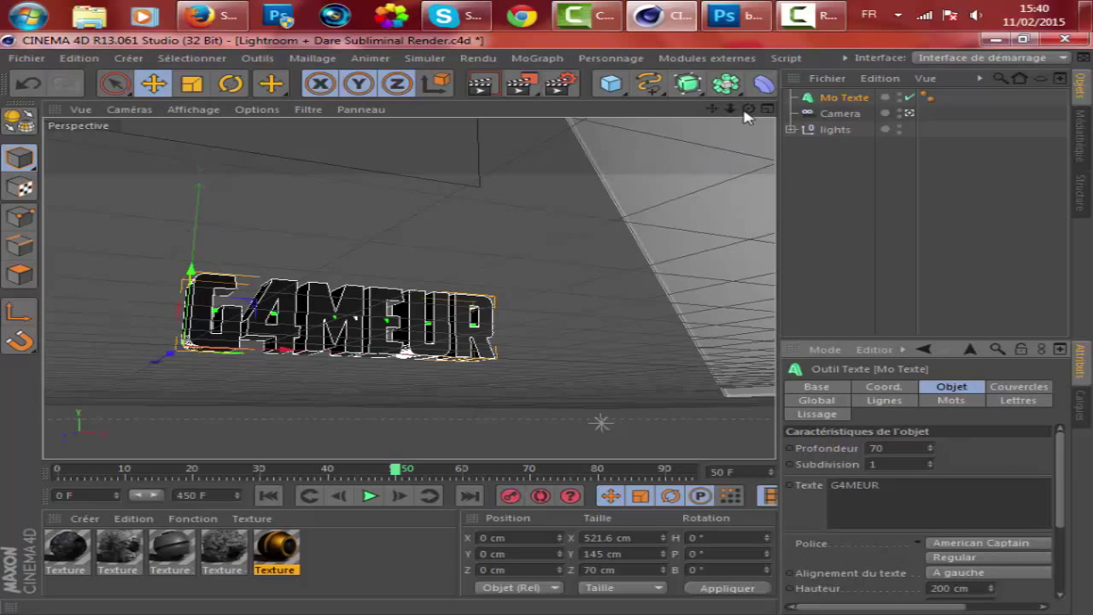
# Step: Add a Random effector to the G4MEUR text object
pyautogui.moveTo(748, 109); pyautogui.dragTo(743, 119)
pyautogui.click(409, 289)
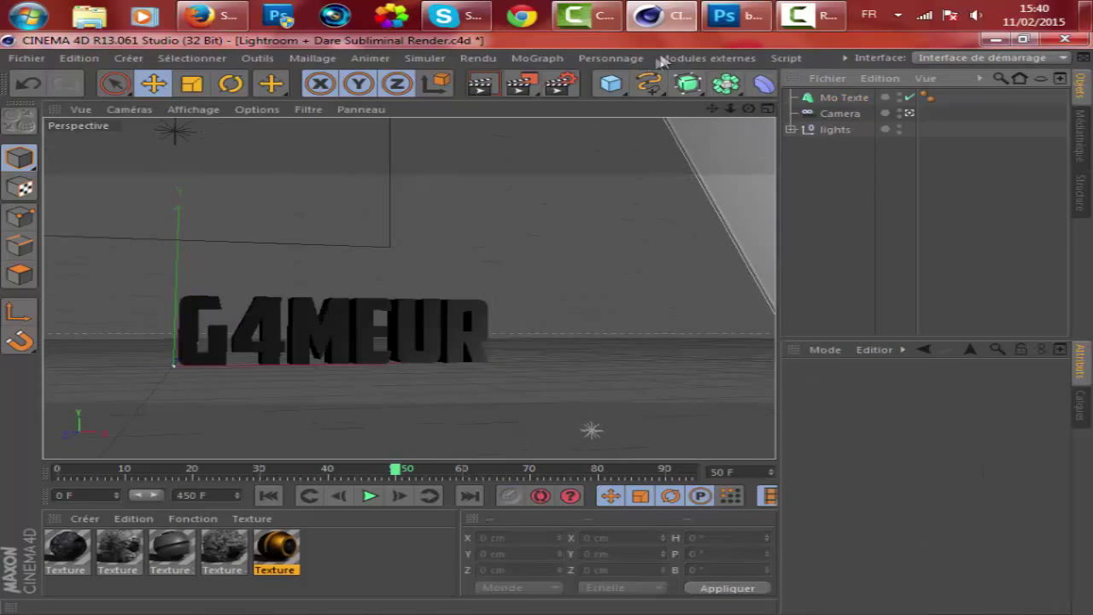
pyautogui.click(822, 96)
pyautogui.click(537, 57)
pyautogui.moveTo(561, 80)
pyautogui.click(768, 200)
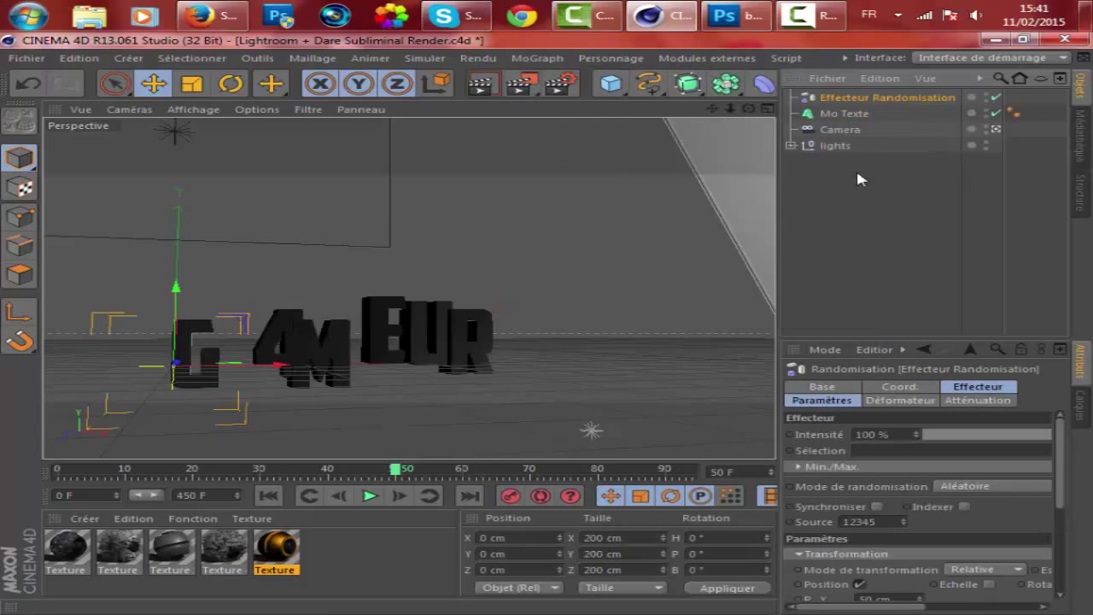
# Step: Set the Random effector's position variation to 1 cm on X and Y, and reduce it on Z
pyautogui.click(974, 386)
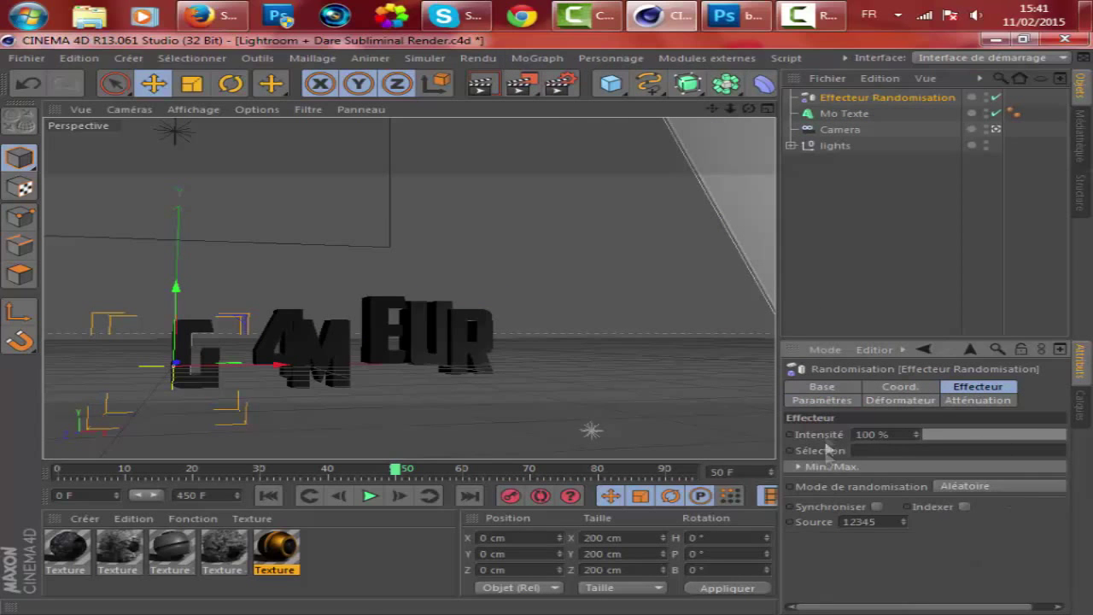
pyautogui.click(822, 400)
pyautogui.press('Tab')
pyautogui.write('1')
pyautogui.press('Tab')
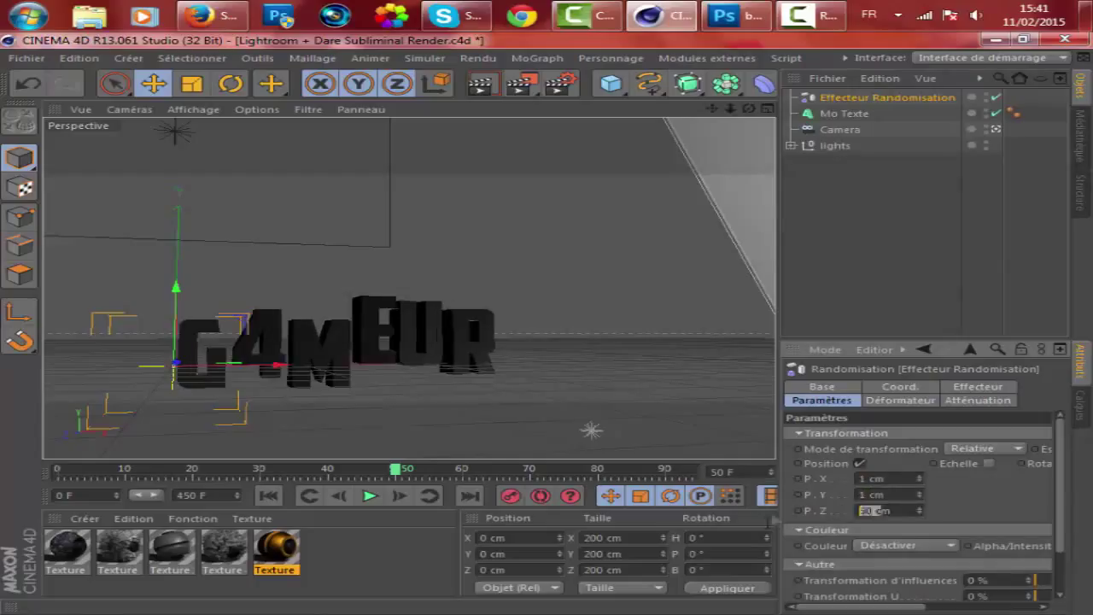
pyautogui.write('100')
pyautogui.press('Return')
pyautogui.press('Return')
# Step: Enable the Random effector's rotation with H 8°, P 3° and B 5°, and nest the effector under the text object
pyautogui.moveTo(885, 606); pyautogui.dragTo(950, 596)
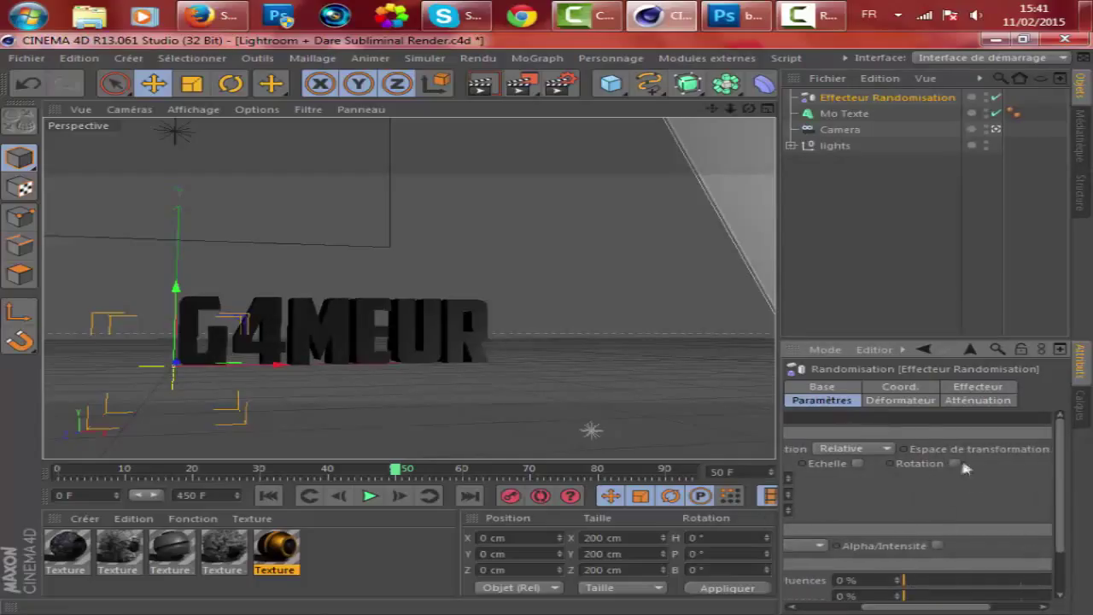
pyautogui.click(956, 464)
pyautogui.moveTo(970, 479); pyautogui.dragTo(936, 487)
pyautogui.press('Tab')
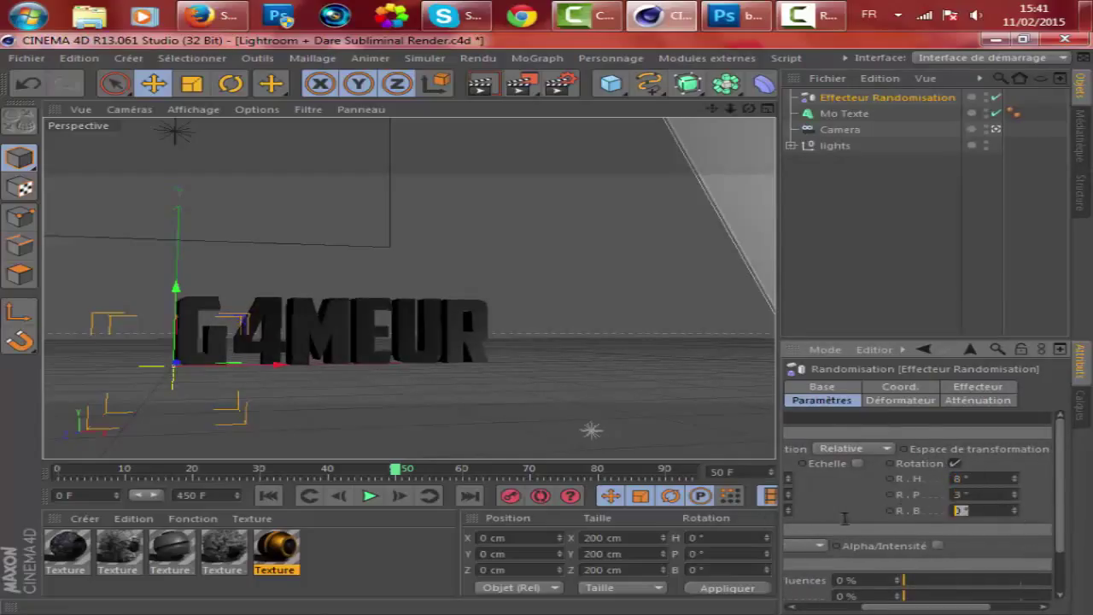
pyautogui.press('Return')
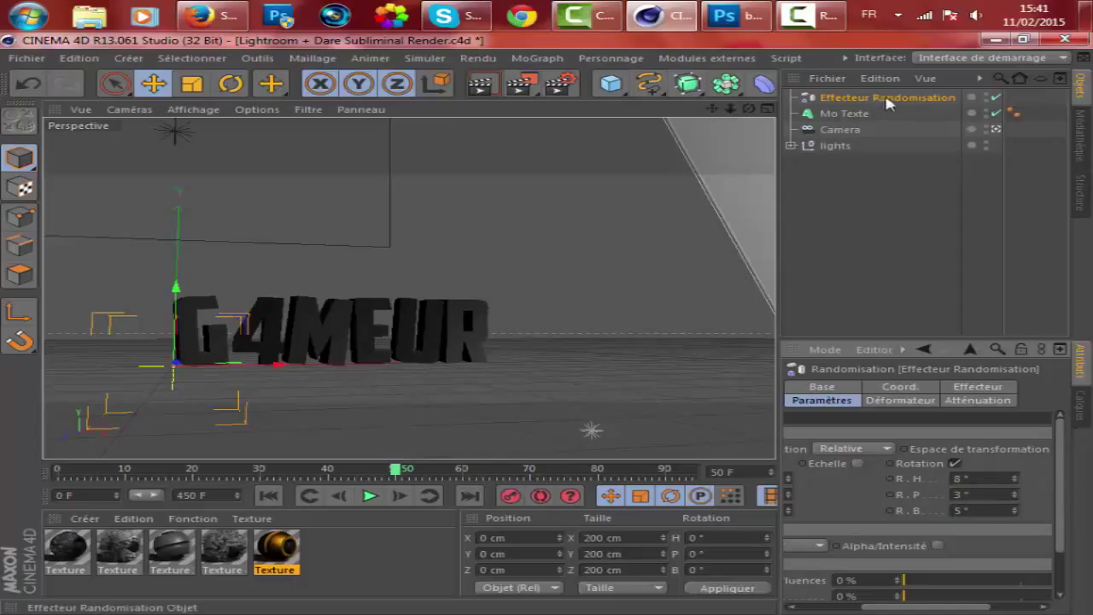
pyautogui.moveTo(886, 99); pyautogui.dragTo(883, 117)
pyautogui.click(791, 98)
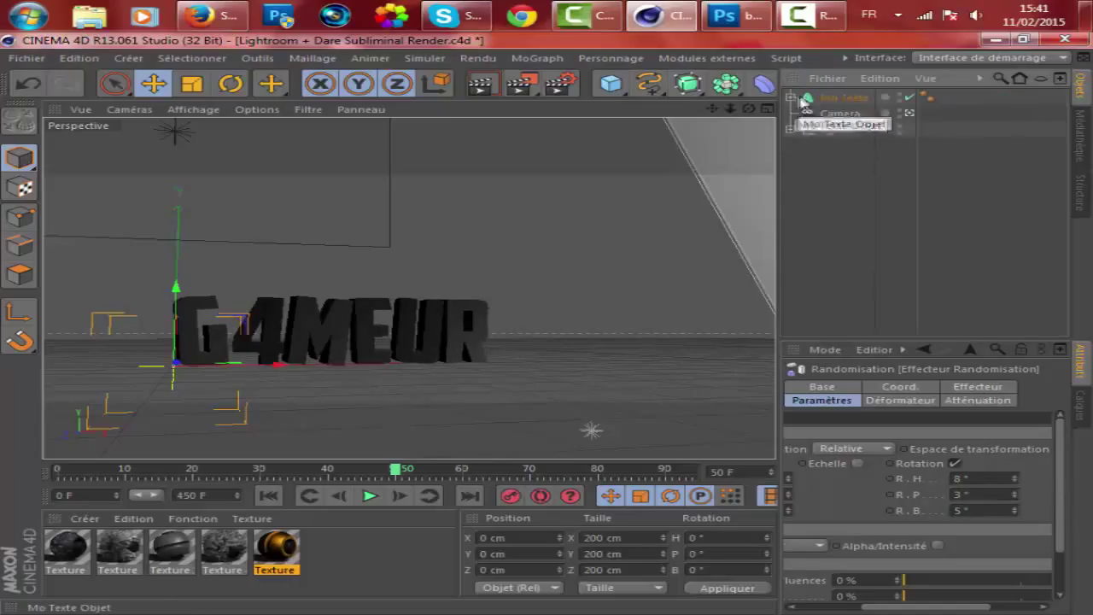
# Step: Duplicate the text object and place the copy inside a new Atom Array (Réseau d'atomes)
pyautogui.click(838, 98)
pyautogui.hotkey('ctrl', 'c')
pyautogui.hotkey('ctrl', 'v')
pyautogui.moveTo(689, 83); pyautogui.dragTo(452, 102)
pyautogui.moveTo(850, 98); pyautogui.dragTo(851, 98)
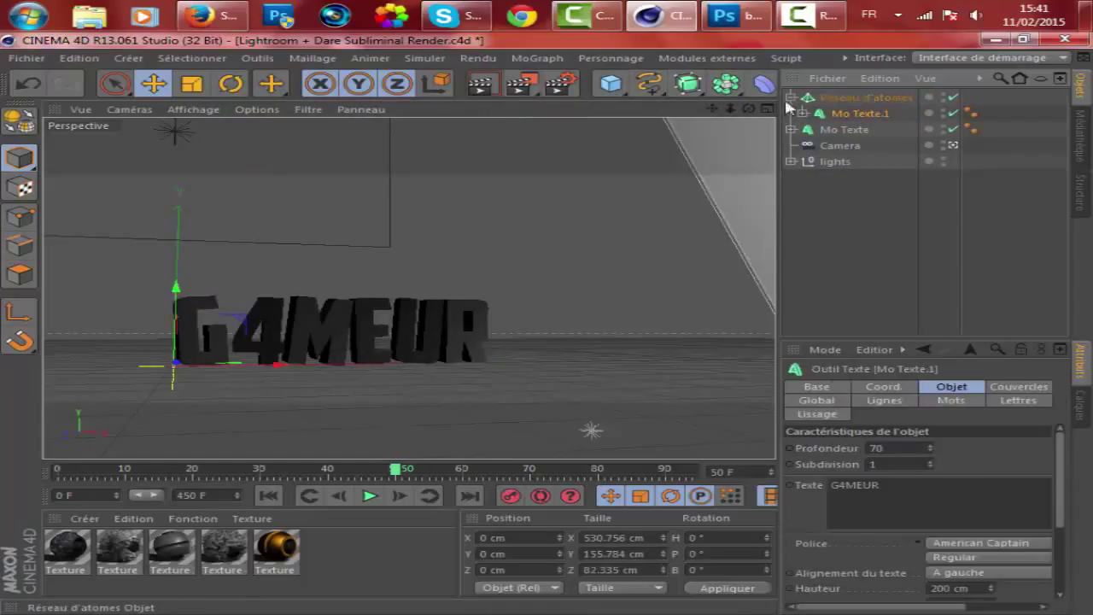
# Step: Adjust the Atom Array's cylinder and sphere radii to give the letters a thin outline
pyautogui.click(791, 97)
pyautogui.click(836, 98)
pyautogui.doubleClick(931, 420)
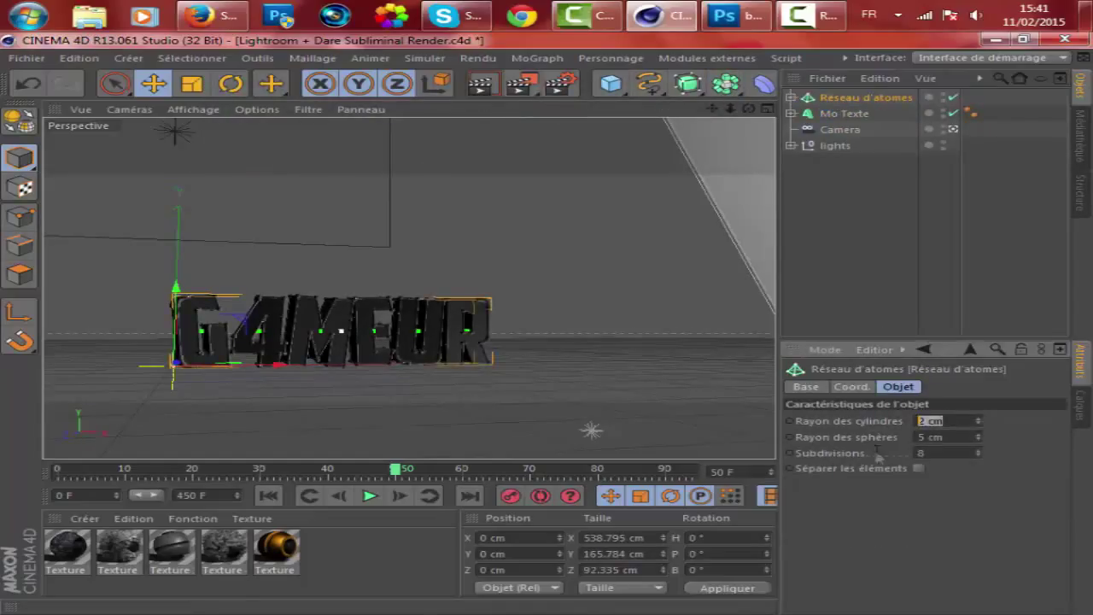
pyautogui.click(862, 256)
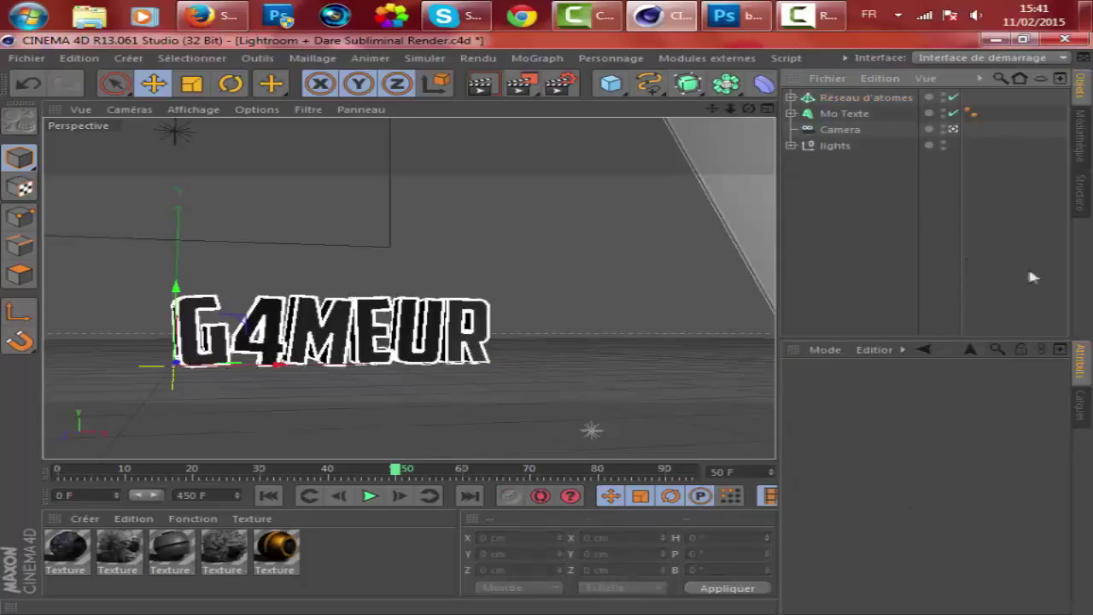
# Step: Duplicate the original text object again and break the copy into 70 pieces with the Thrausi plugin
pyautogui.click(854, 114)
pyautogui.hotkey('ctrl', 'c')
pyautogui.hotkey('ctrl', 'v')
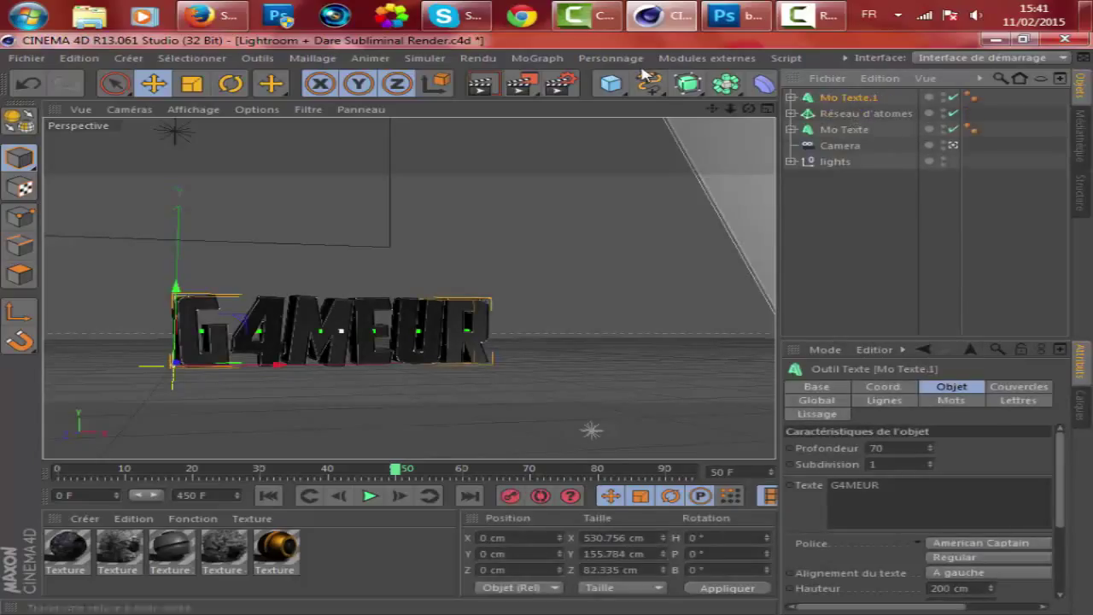
pyautogui.click(695, 58)
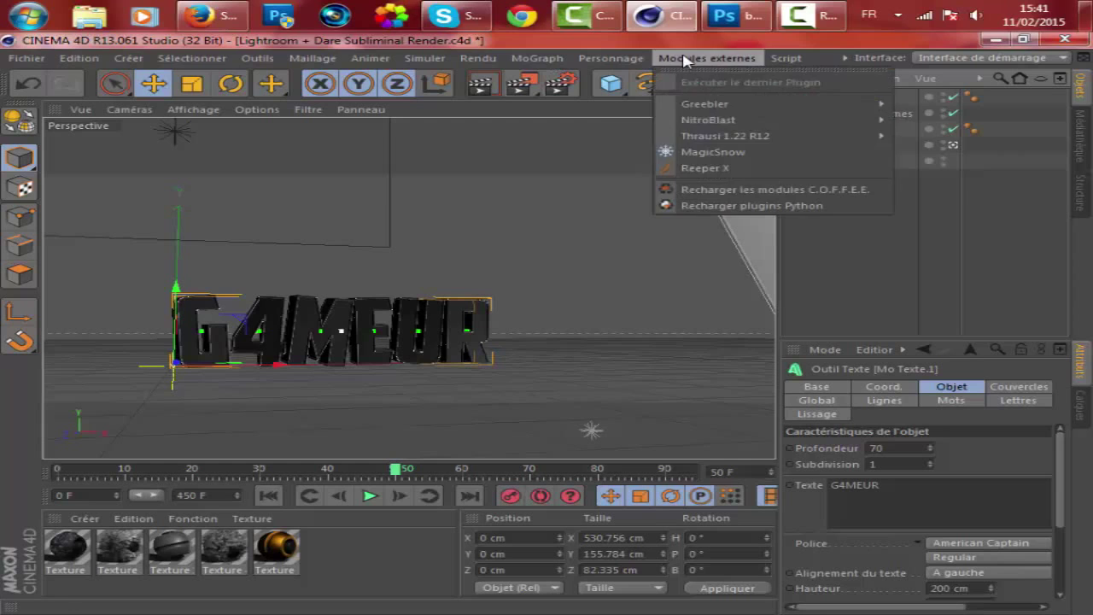
pyautogui.moveTo(707, 139)
pyautogui.click(918, 140)
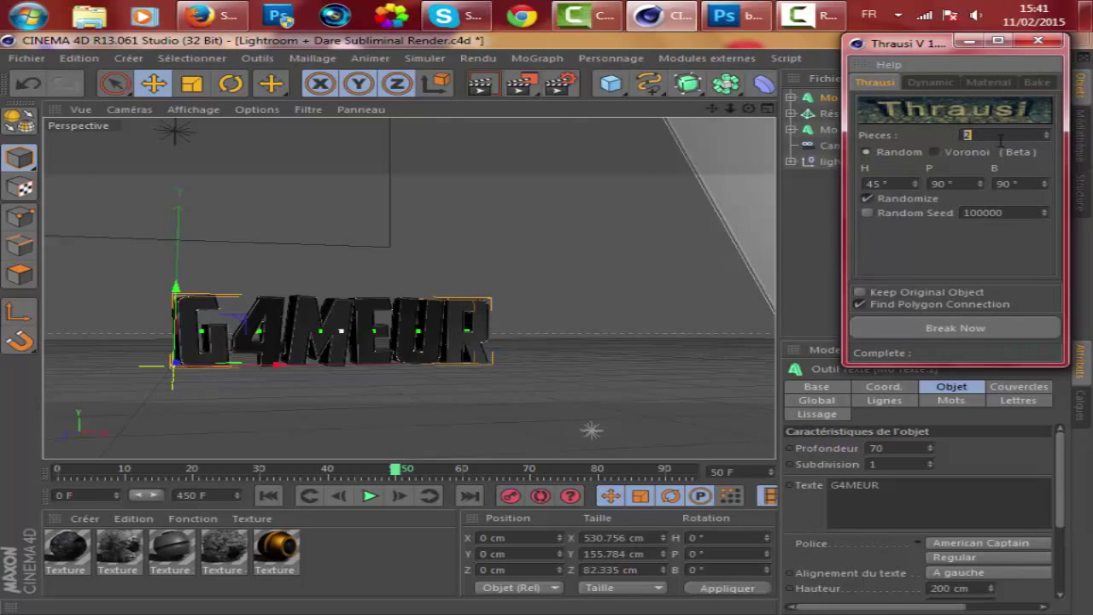
pyautogui.write('70')
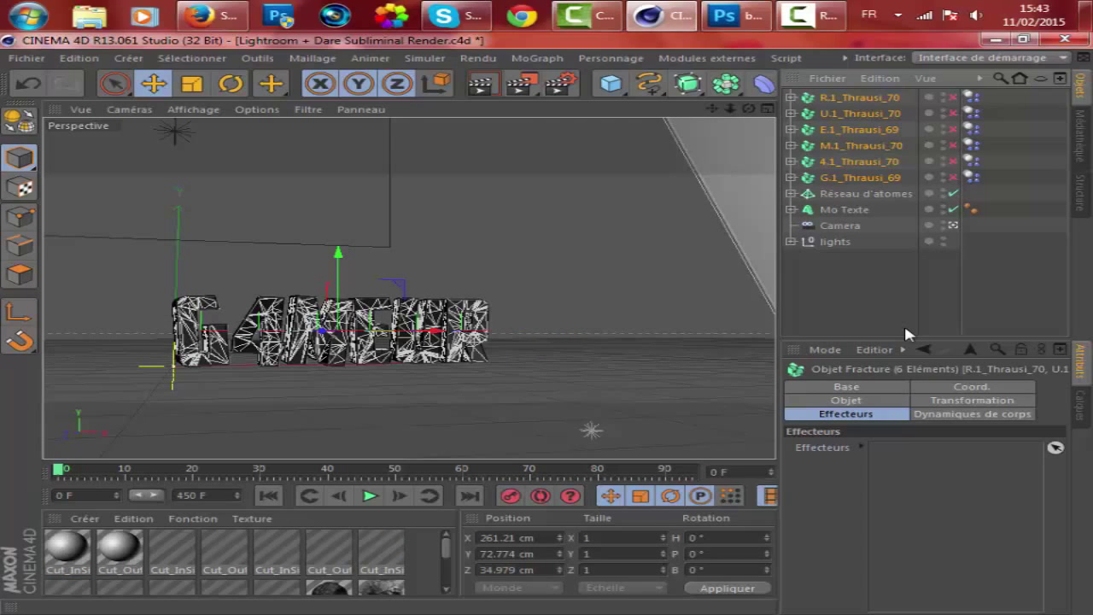
# Step: Duplicate the lights null and delete all the lights inside the copy to get an empty group
pyautogui.click(821, 241)
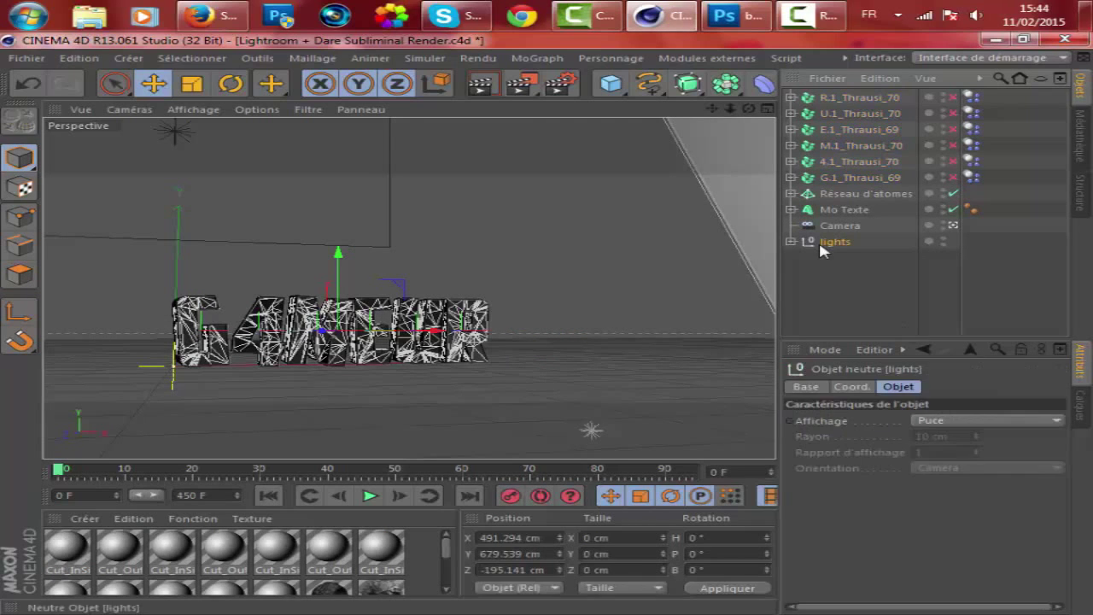
pyautogui.hotkey('ctrl', 'c')
pyautogui.hotkey('ctrl', 'v')
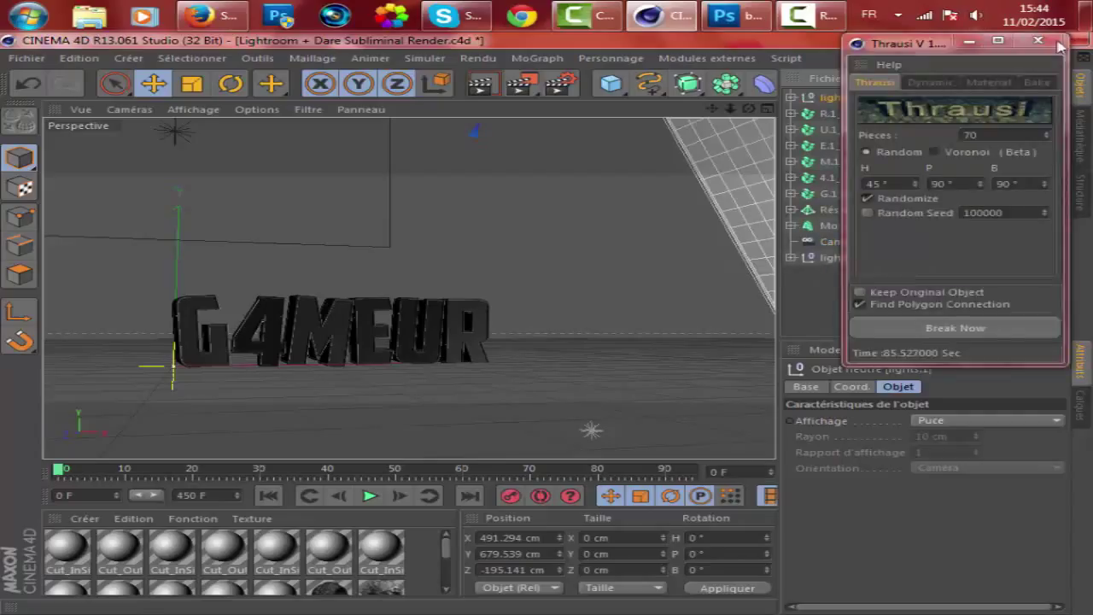
pyautogui.click(1059, 42)
pyautogui.click(791, 97)
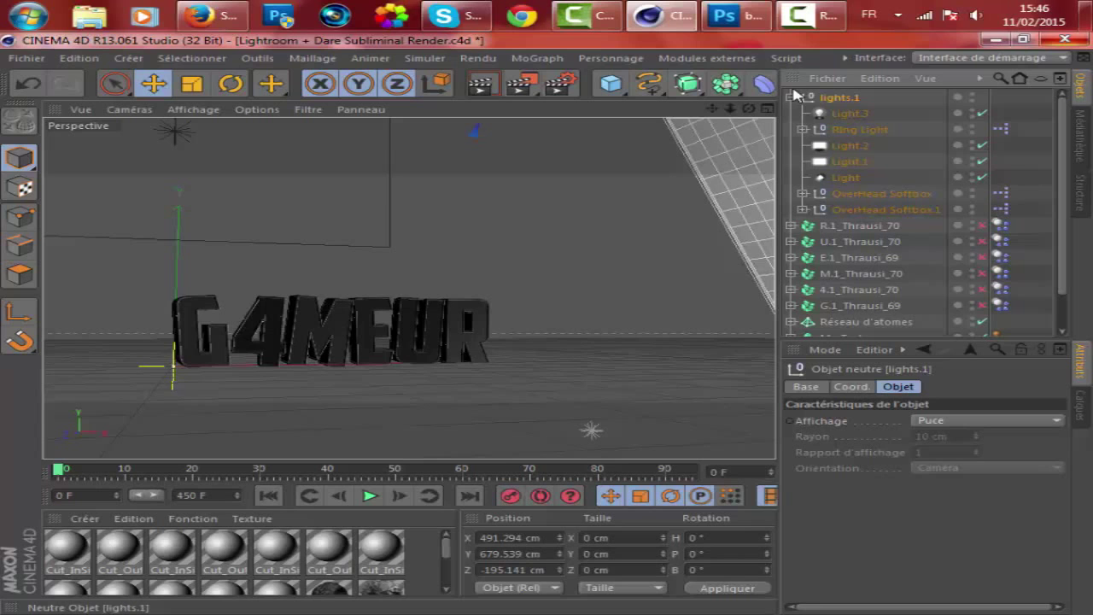
pyautogui.click(864, 113)
pyautogui.press('Delete')
pyautogui.click(860, 116)
pyautogui.press('Delete')
pyautogui.click(855, 115)
pyautogui.press('Delete')
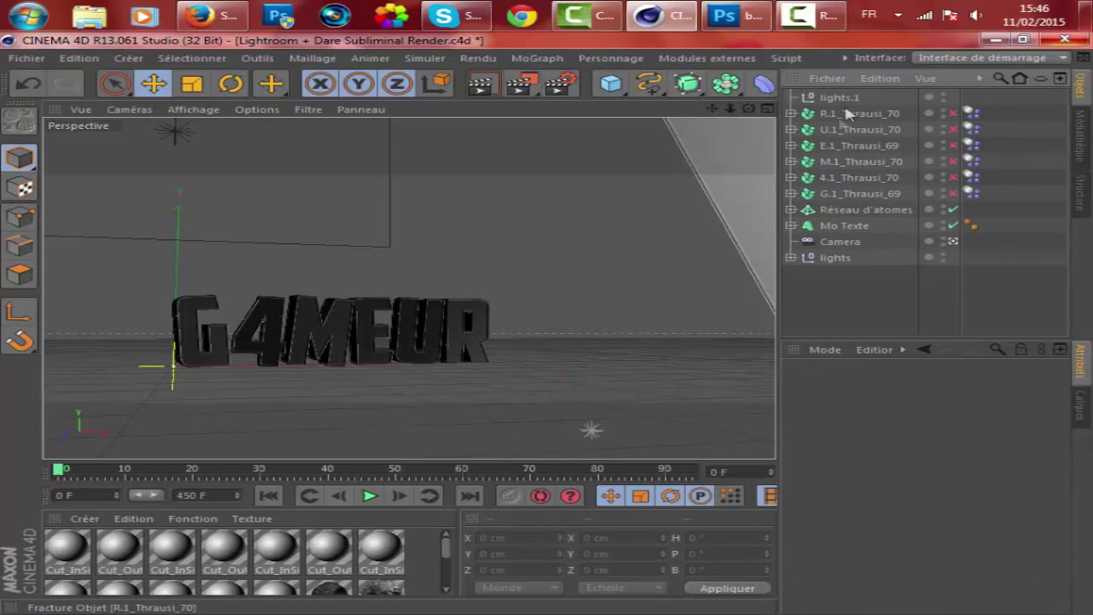
# Step: Move the six Thrausi fracture objects into the emptied lights.1 null
pyautogui.click(852, 116)
pyautogui.keyDown('shift'); pyautogui.click(848, 194); pyautogui.keyUp('shift')
pyautogui.moveTo(848, 194); pyautogui.dragTo(841, 99)
pyautogui.click(790, 98)
# Step: Add a second Random effector inside the lights.1 null and set its deformation to Point
pyautogui.click(536, 61)
pyautogui.moveTo(564, 83)
pyautogui.click(815, 205)
pyautogui.click(900, 399)
pyautogui.click(948, 434)
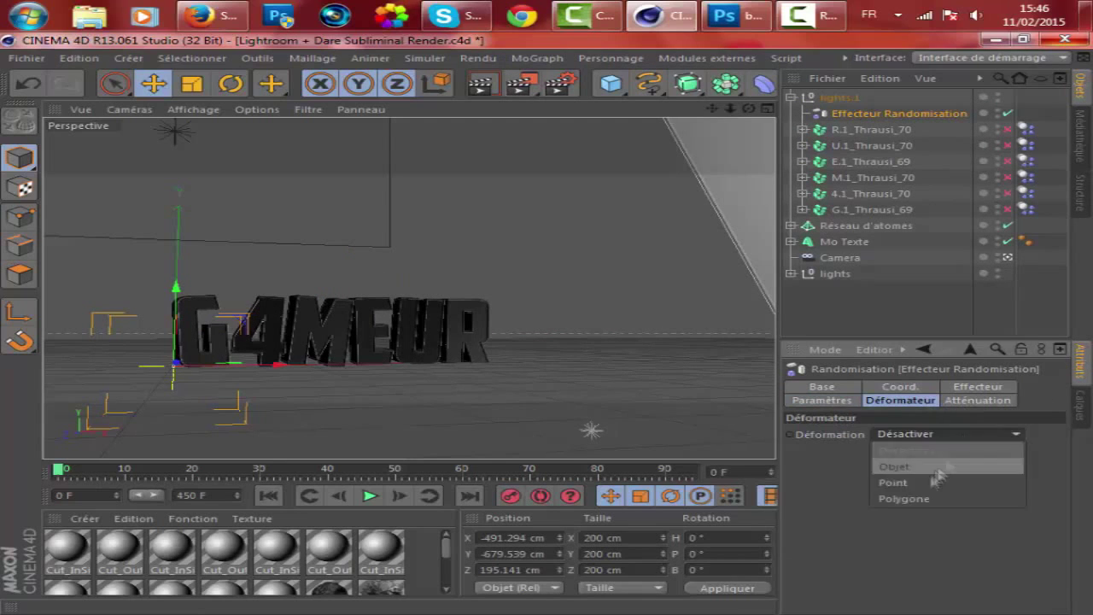
pyautogui.click(892, 457)
# Step: Move all six shattered letter objects back behind the main text
pyautogui.click(874, 132)
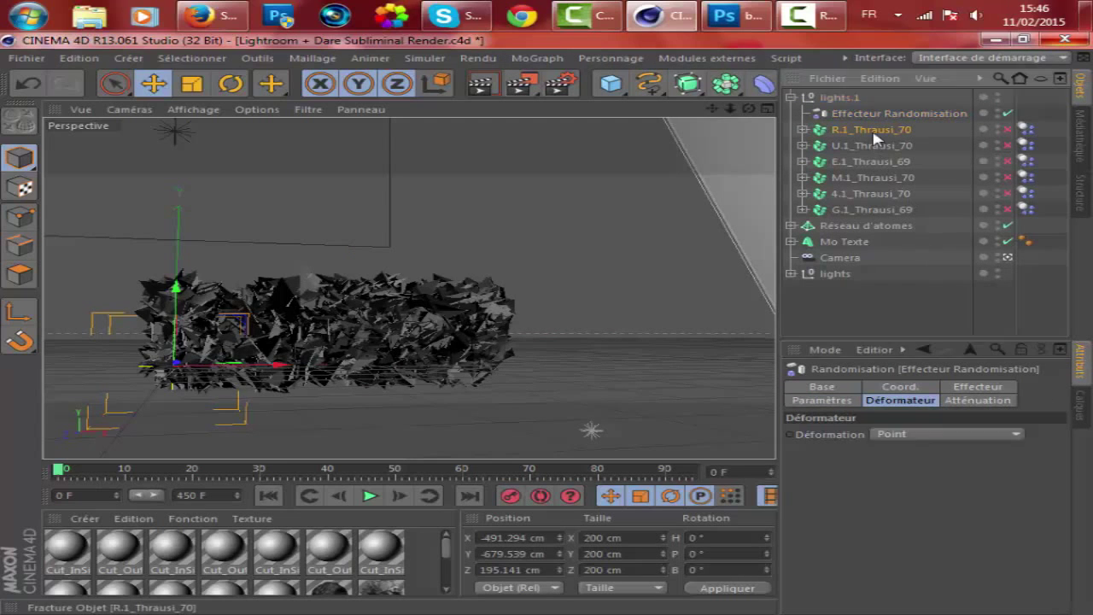
pyautogui.keyDown('shift'); pyautogui.click(854, 211); pyautogui.keyUp('shift')
pyautogui.moveTo(749, 108)
pyautogui.mouseDown()
pyautogui.moveTo(846, 95)
pyautogui.moveTo(841, 124)
pyautogui.mouseUp()
pyautogui.moveTo(343, 337); pyautogui.dragTo(316, 340)
pyautogui.click(825, 314)
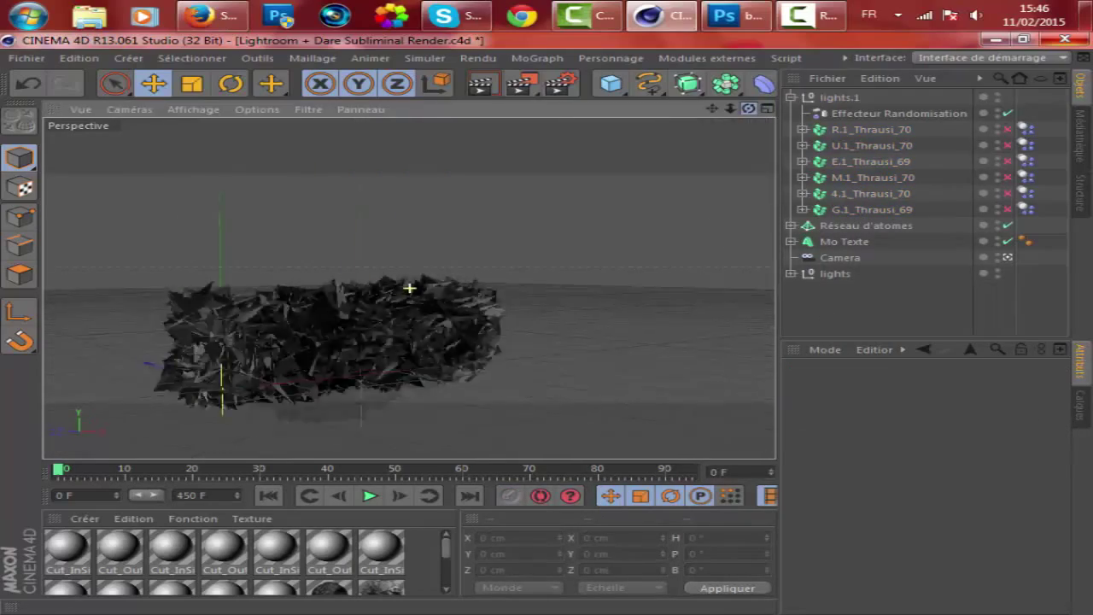
pyautogui.click(871, 129)
pyautogui.keyDown('shift'); pyautogui.click(871, 209); pyautogui.keyUp('shift')
pyautogui.click(825, 300)
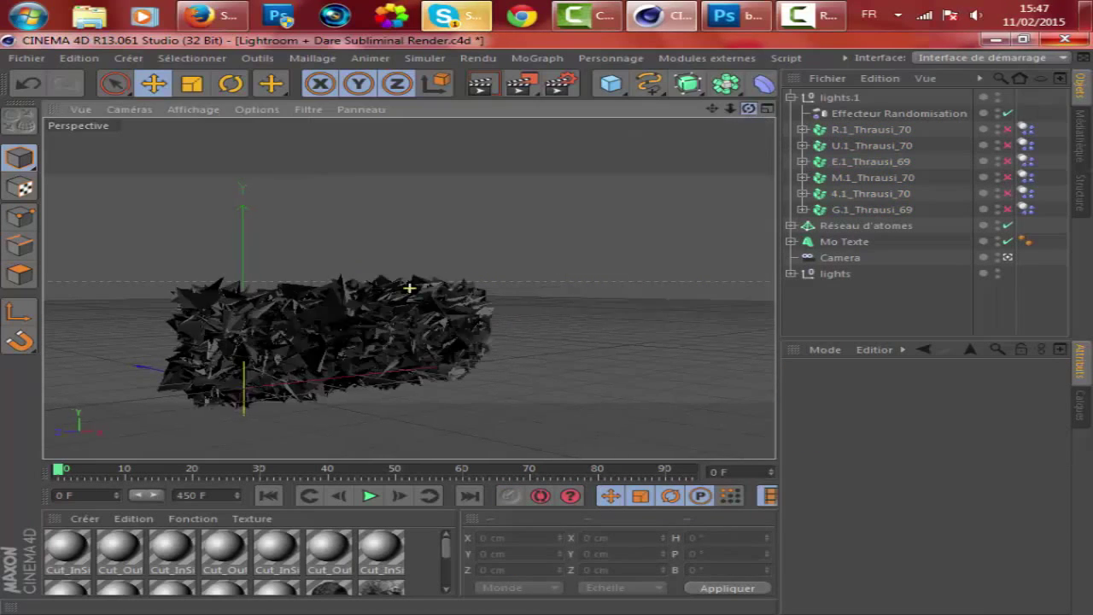
# Step: Apply the gold and black texture to the Atom Array
pyautogui.click(791, 97)
pyautogui.moveTo(172, 564); pyautogui.dragTo(888, 113)
# Step: Create a material with pure white colour (255, 255, 255) and luminance enabled, and apply it to the Mo Texte object
pyautogui.doubleClick(285, 574)
pyautogui.doubleClick(67, 547)
pyautogui.click(589, 197)
pyautogui.moveTo(461, 168); pyautogui.dragTo(455, 150)
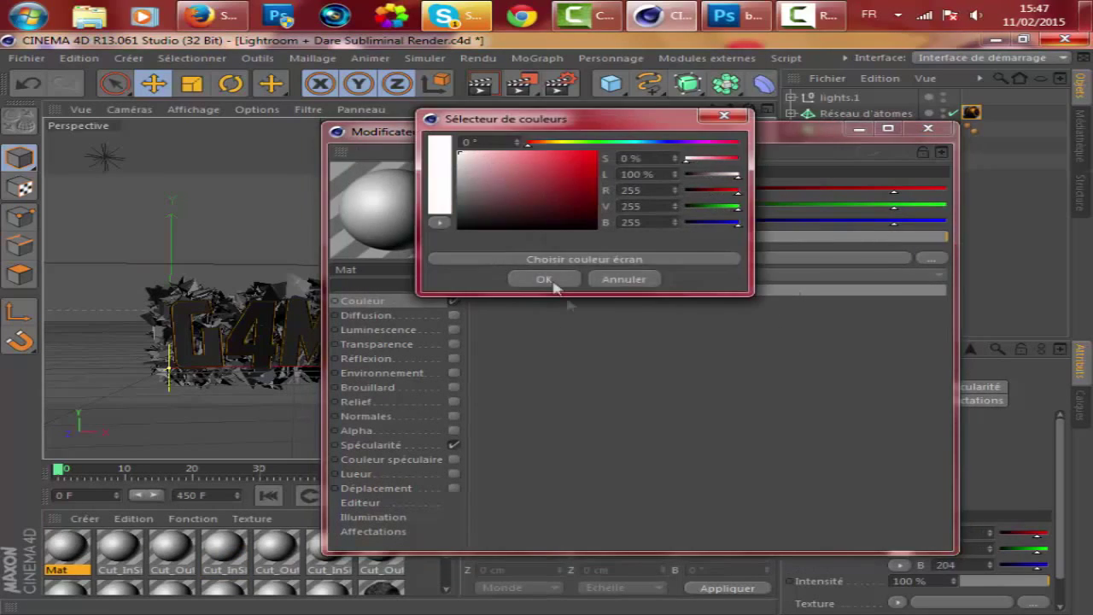
pyautogui.click(544, 279)
pyautogui.click(453, 329)
pyautogui.click(928, 129)
pyautogui.moveTo(68, 547); pyautogui.dragTo(832, 129)
# Step: Set the render output size to the 1280x720 preset in the render settings
pyautogui.click(561, 84)
pyautogui.click(276, 101)
pyautogui.moveTo(366, 145)
pyautogui.click(461, 325)
# Step: Set the render to save on the desktop as logo G4MEUR 23, and close the render settings
pyautogui.click(83, 113)
pyautogui.click(870, 128)
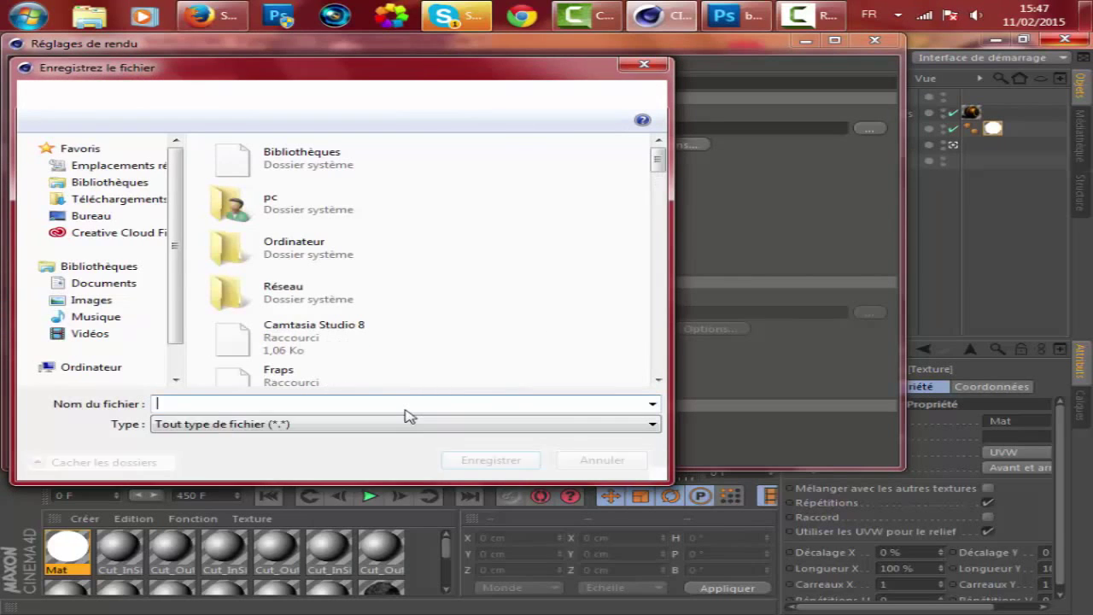
pyautogui.write('logo G4MEUR')
pyautogui.press('Return')
pyautogui.click(869, 128)
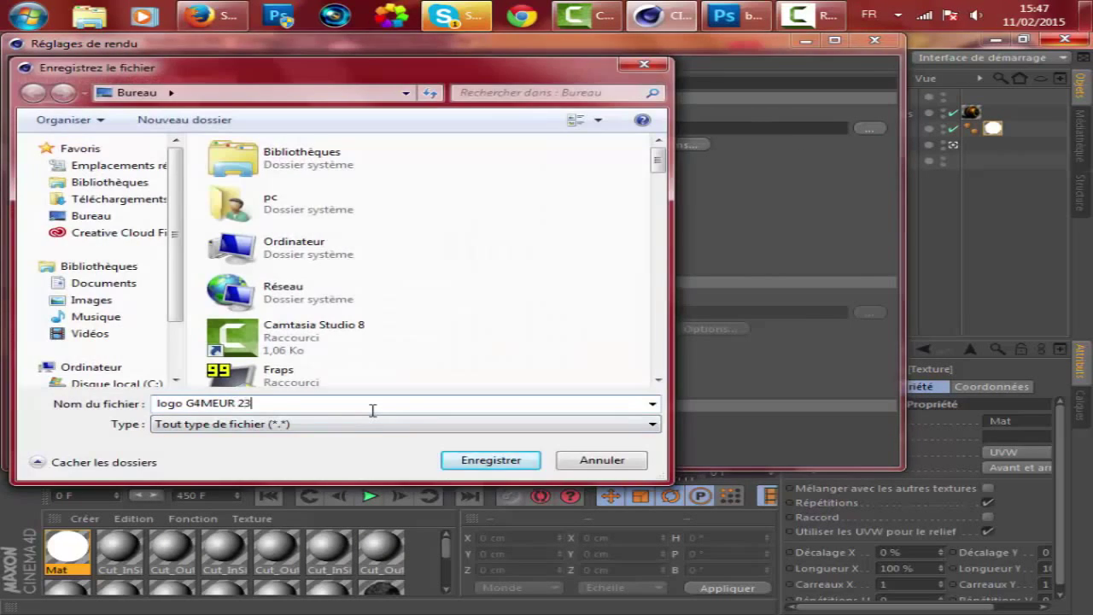
pyautogui.press('Return')
pyautogui.click(85, 140)
pyautogui.click(874, 40)
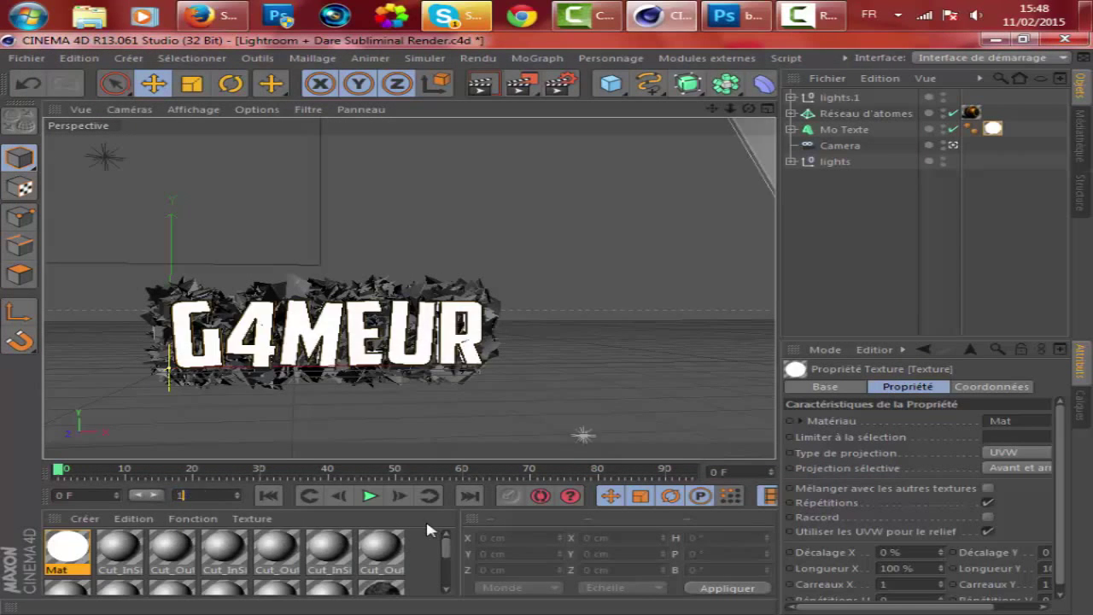
# Step: Render the G4MEUR scene to the Picture Viewer and enlarge the rendered image
pyautogui.click(522, 83)
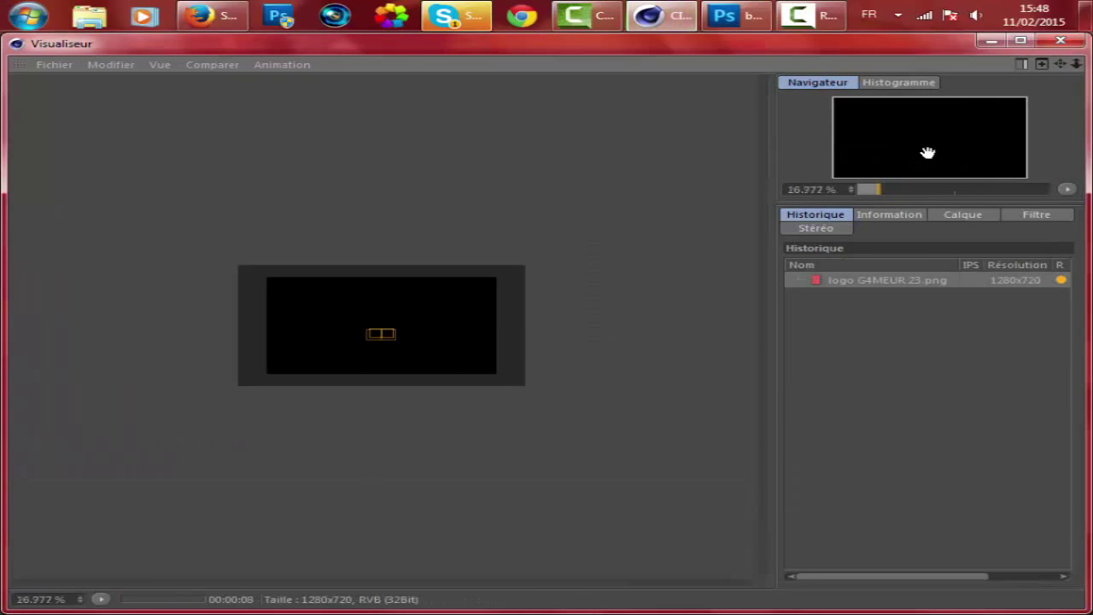
pyautogui.scroll(3, 928, 153)
# Step: Switch to the banner template document in Photoshop
pyautogui.click(811, 15)
pyautogui.click(811, 16)
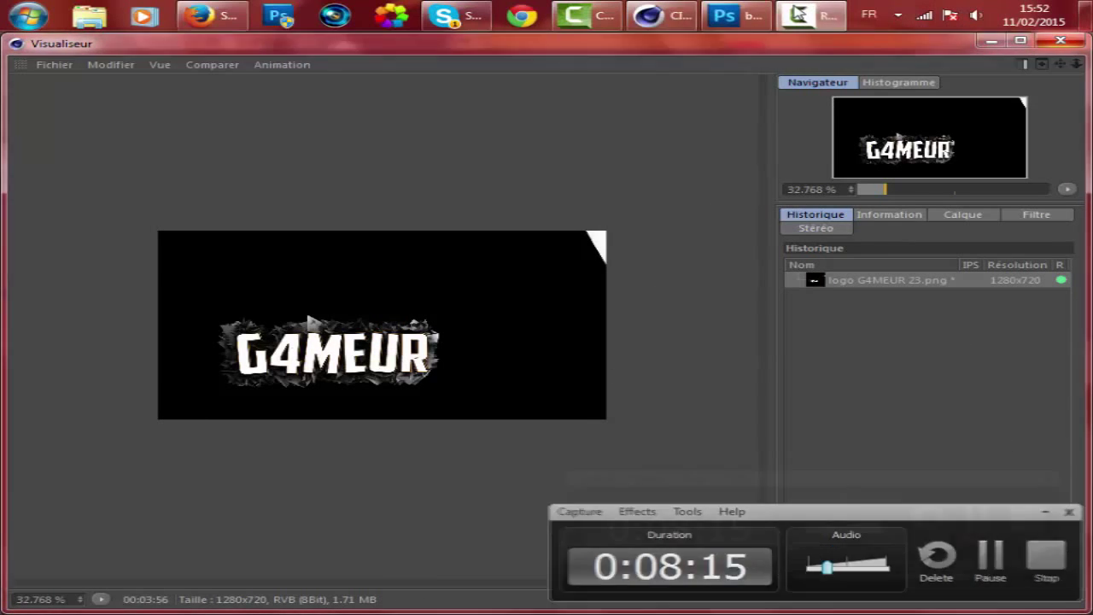
pyautogui.click(755, 24)
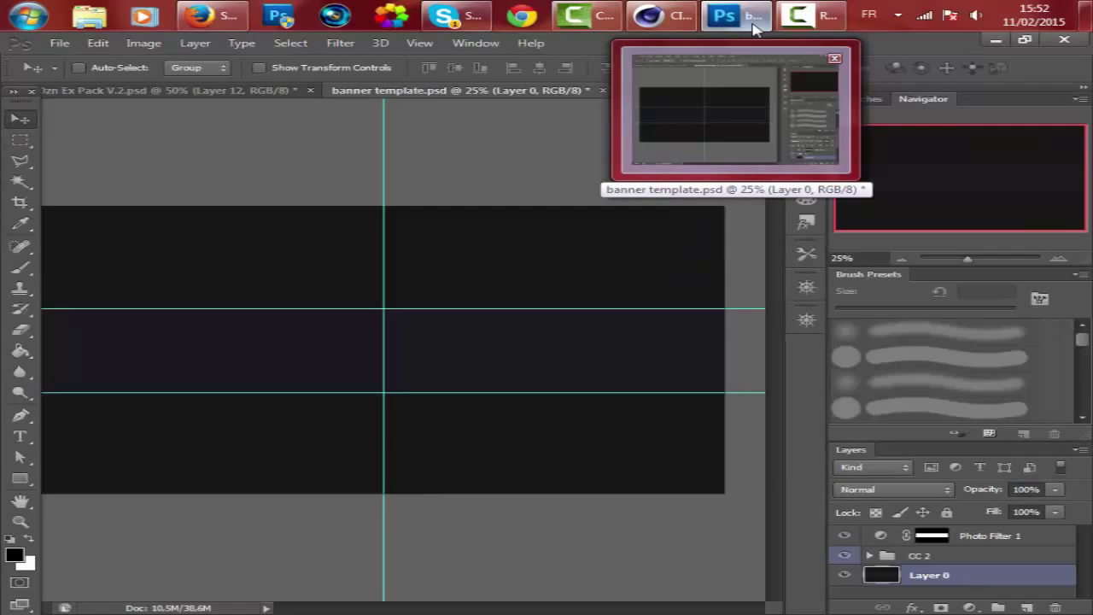
# Step: Place the logo G4MEUR 23 image from the desktop into the banner template, centred on the middle band above Layer 0
pyautogui.click(59, 43)
pyautogui.click(85, 303)
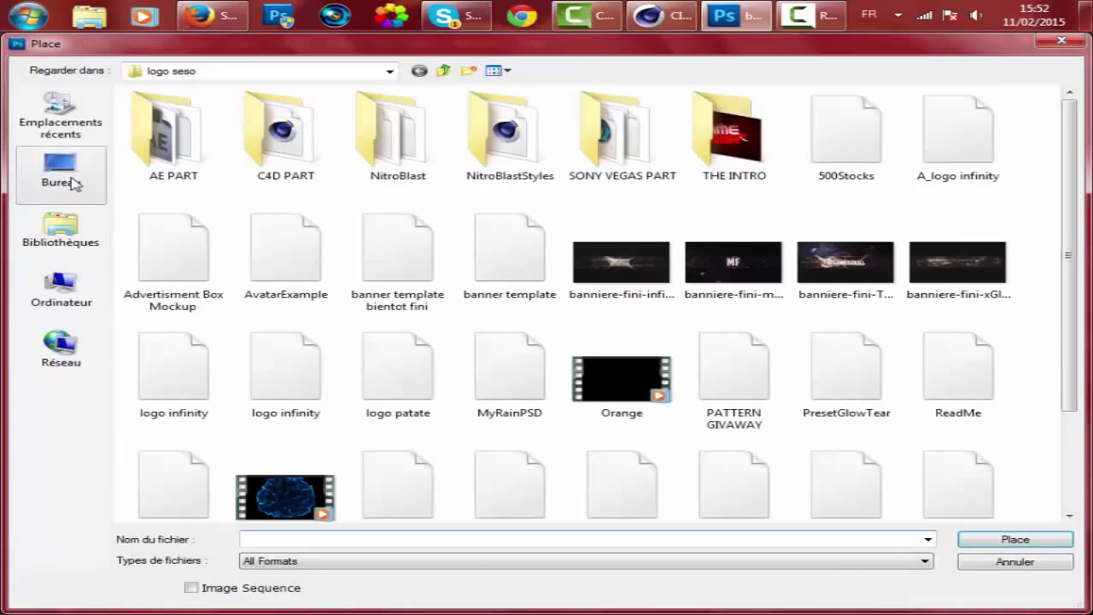
pyautogui.click(72, 179)
pyautogui.scroll(-3, 467, 377)
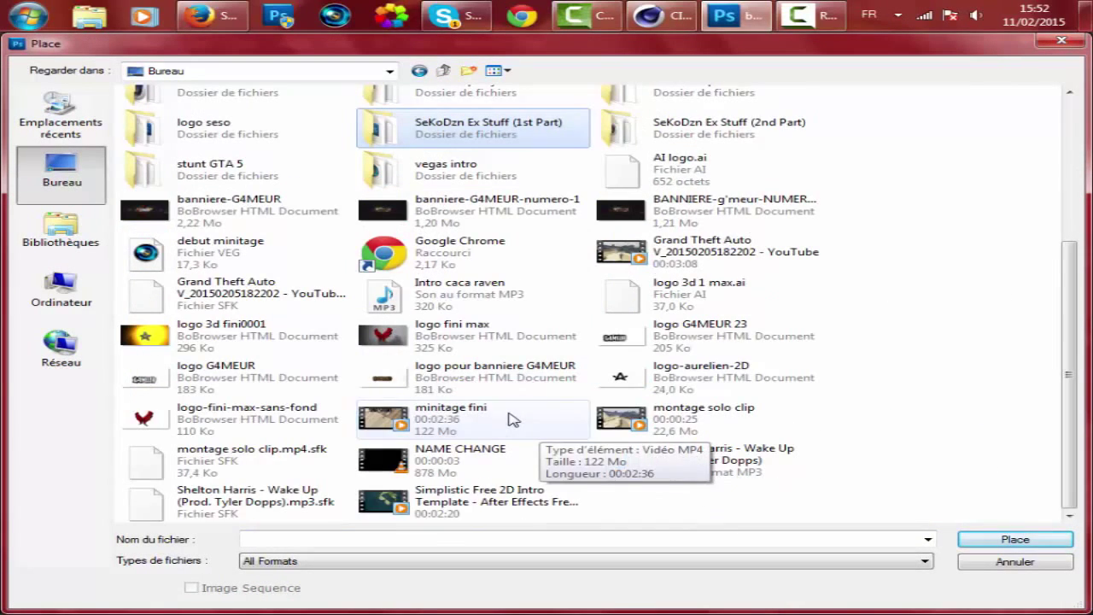
pyautogui.doubleClick(657, 339)
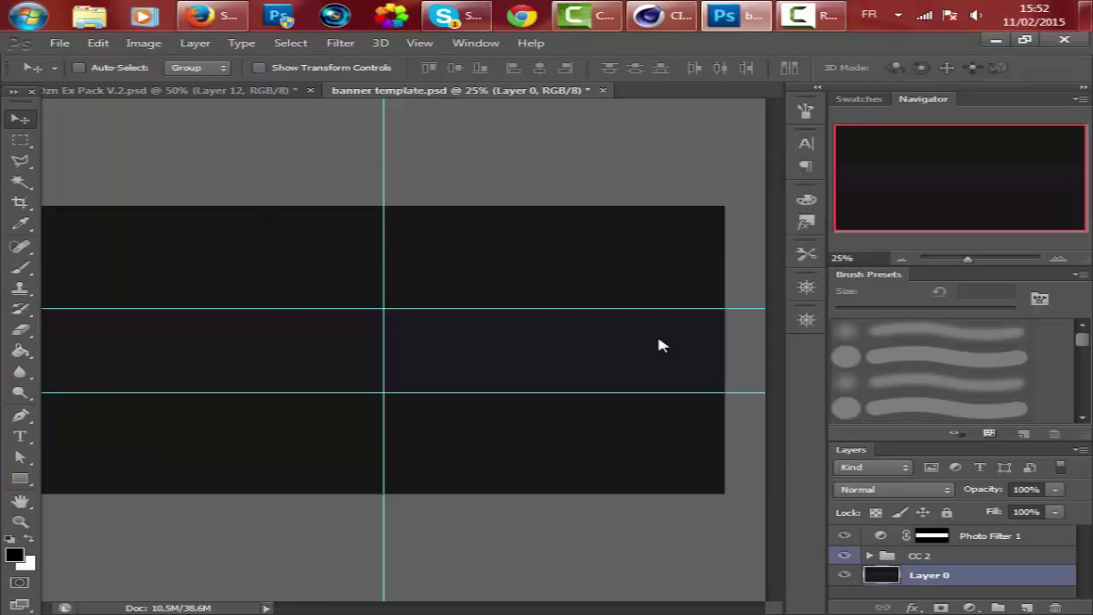
pyautogui.click(21, 119)
pyautogui.click(455, 265)
pyautogui.click(19, 329)
pyautogui.click(20, 119)
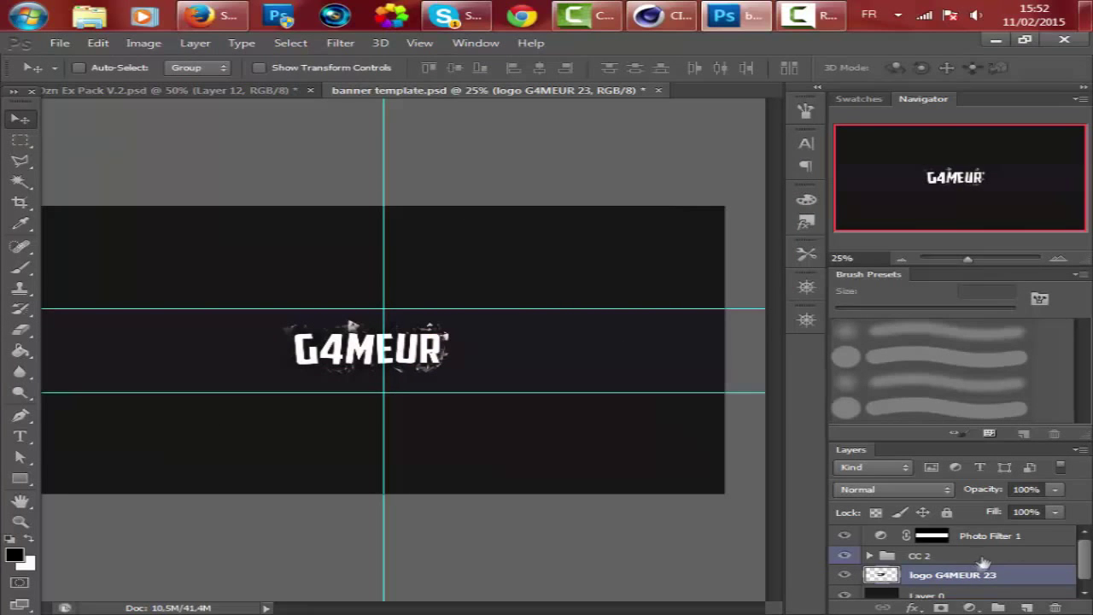
pyautogui.scroll(-1, 952, 581)
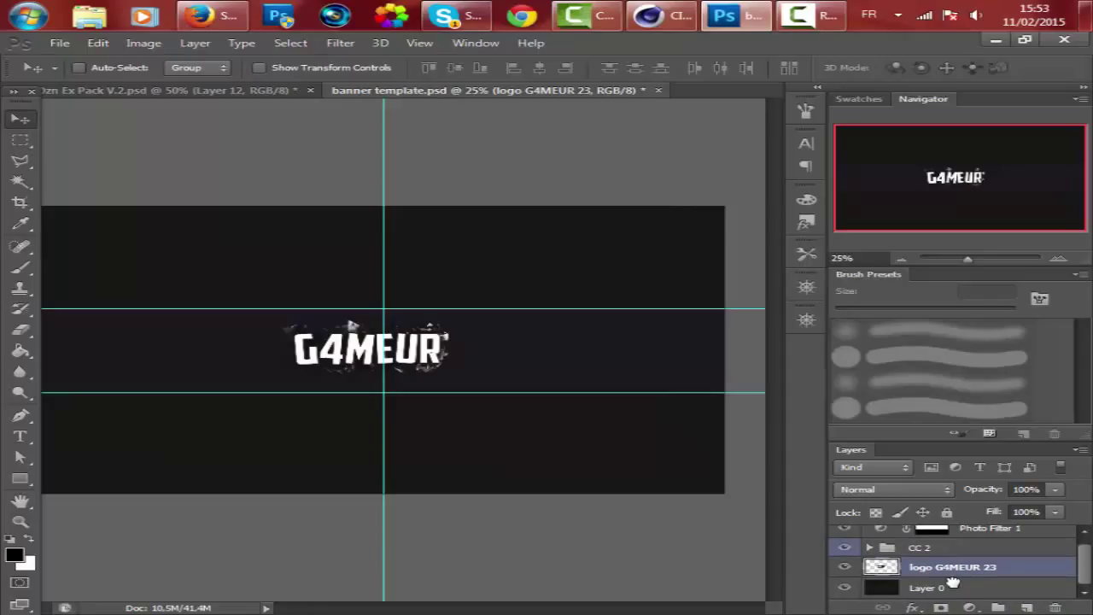
# Step: Show the Grunge 1 and Grunge layers in the pack's Grunge textures group and copy both into the banner template
pyautogui.click(275, 91)
pyautogui.scroll(2, 959, 576)
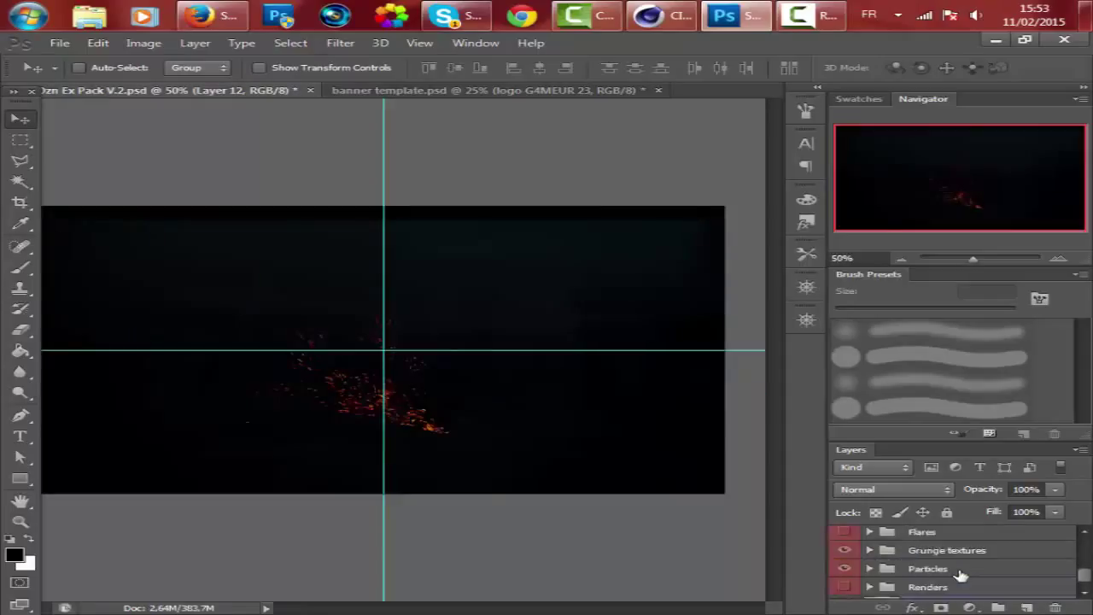
pyautogui.click(869, 571)
pyautogui.scroll(-1, 867, 577)
pyautogui.click(847, 571)
pyautogui.click(846, 589)
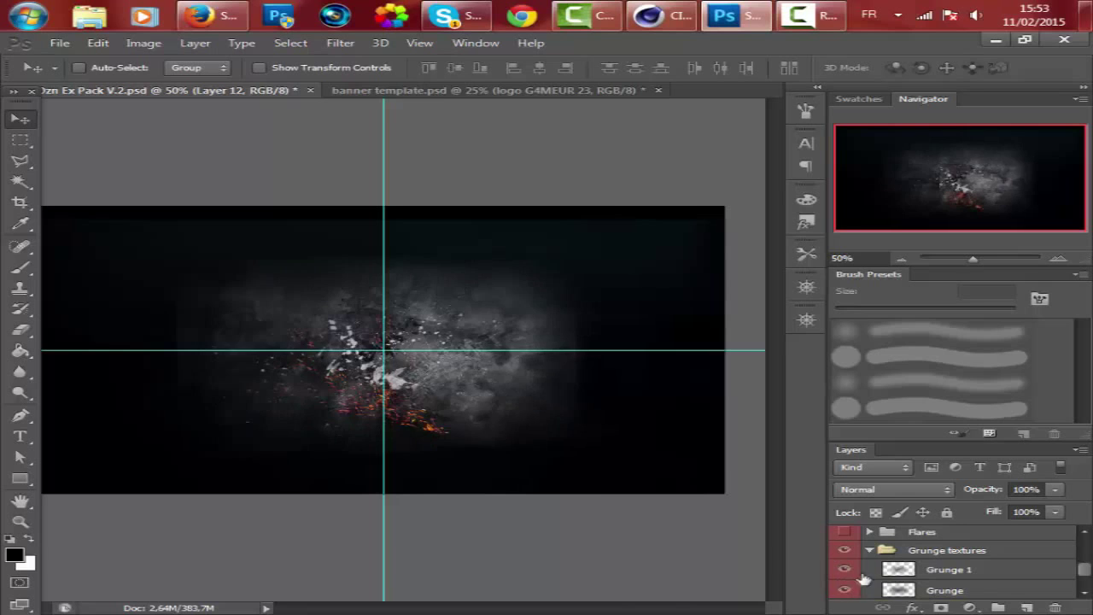
pyautogui.click(916, 569)
pyautogui.keyDown('shift'); pyautogui.click(919, 589); pyautogui.keyUp('shift')
pyautogui.moveTo(212, 213); pyautogui.dragTo(272, 349)
# Step: Merge the two grunge layers, reorder the merged layer beneath the logo, and duplicate it across the banner's middle band
pyautogui.rightClick(919, 568)
pyautogui.click(837, 420)
pyautogui.moveTo(948, 569); pyautogui.dragTo(935, 584)
pyautogui.keyDown('alt'); pyautogui.moveTo(243, 350); pyautogui.dragTo(103, 350); pyautogui.keyUp('alt')
pyautogui.keyDown('alt'); pyautogui.moveTo(133, 385); pyautogui.dragTo(670, 371); pyautogui.keyUp('alt')
# Step: Copy the nicesplats layer from the pack's Stocks group into the banner and position it beside the G4MEUR logo
pyautogui.click(236, 92)
pyautogui.scroll(3, 905, 580)
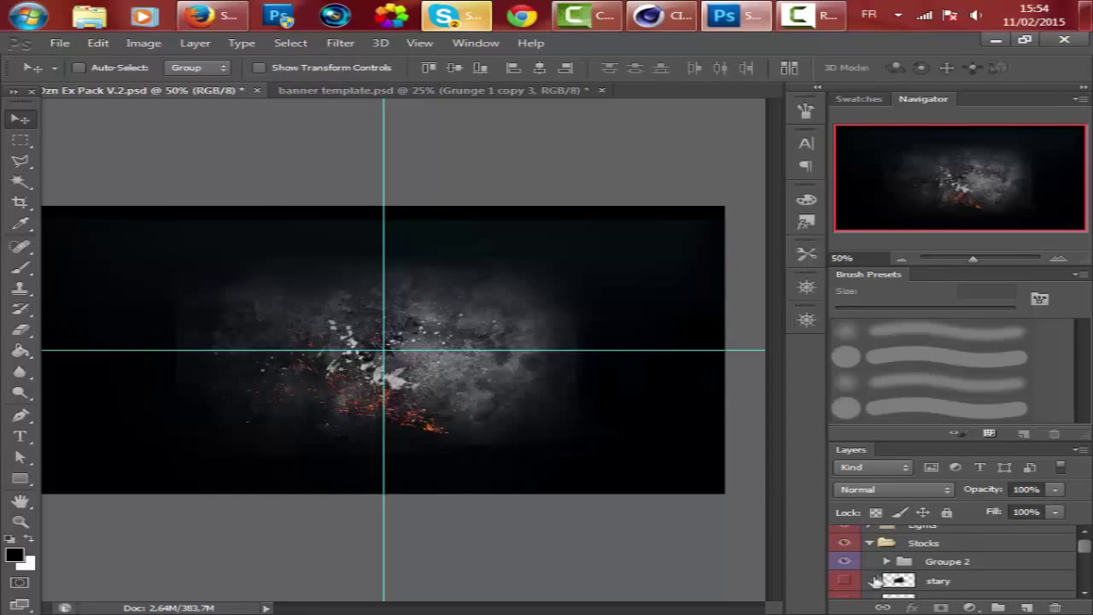
pyautogui.click(843, 575)
pyautogui.scroll(-2, 910, 568)
pyautogui.scroll(2, 910, 568)
pyautogui.scroll(-5, 909, 567)
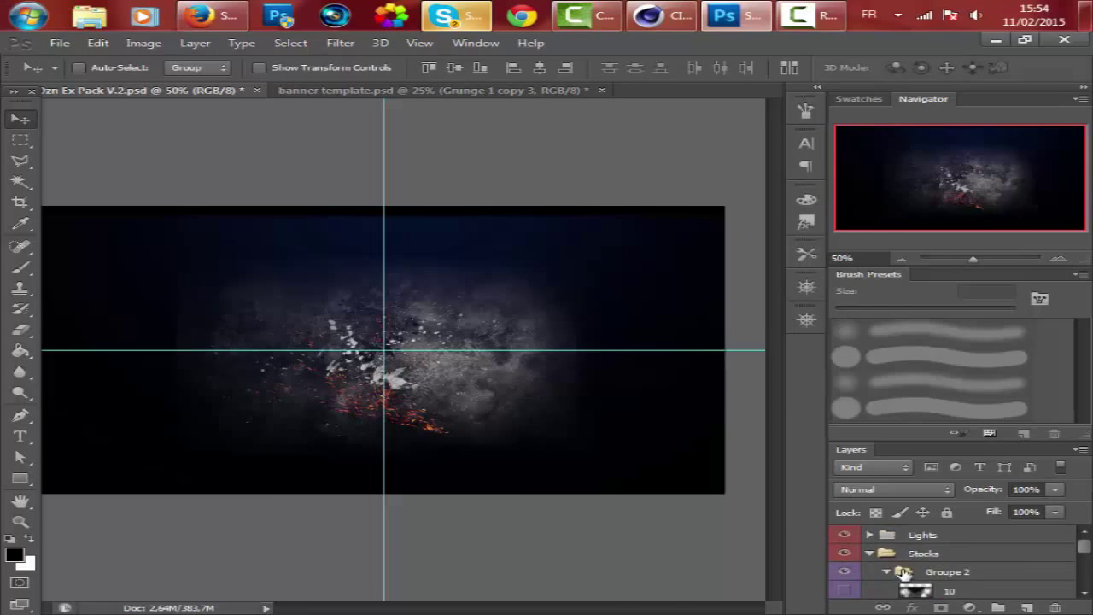
pyautogui.scroll(-5, 889, 586)
pyautogui.click(844, 576)
pyautogui.click(922, 575)
pyautogui.moveTo(401, 325); pyautogui.dragTo(460, 239)
pyautogui.moveTo(460, 239); pyautogui.dragTo(470, 346)
# Step: Duplicate the nicesplats layer and flip the copy horizontally so splatters flank both sides of the logo
pyautogui.hotkey('ctrl', 'j')
pyautogui.click(98, 43)
pyautogui.moveTo(360, 342)
pyautogui.click(457, 515)
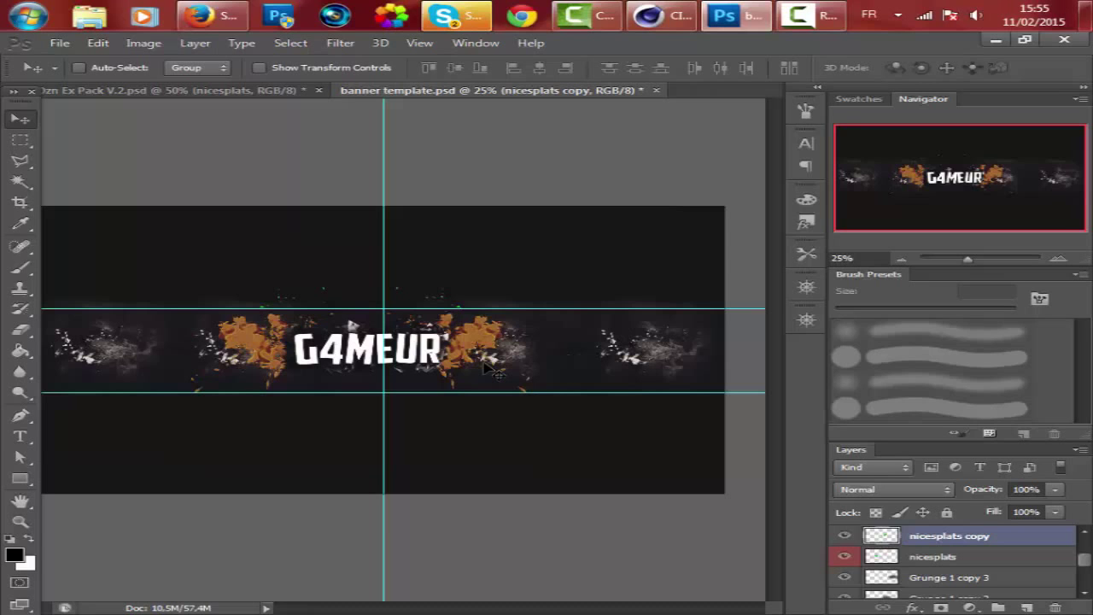
# Step: Try the sickstock layer from the pack in the banner, and delete it from there
pyautogui.click(183, 90)
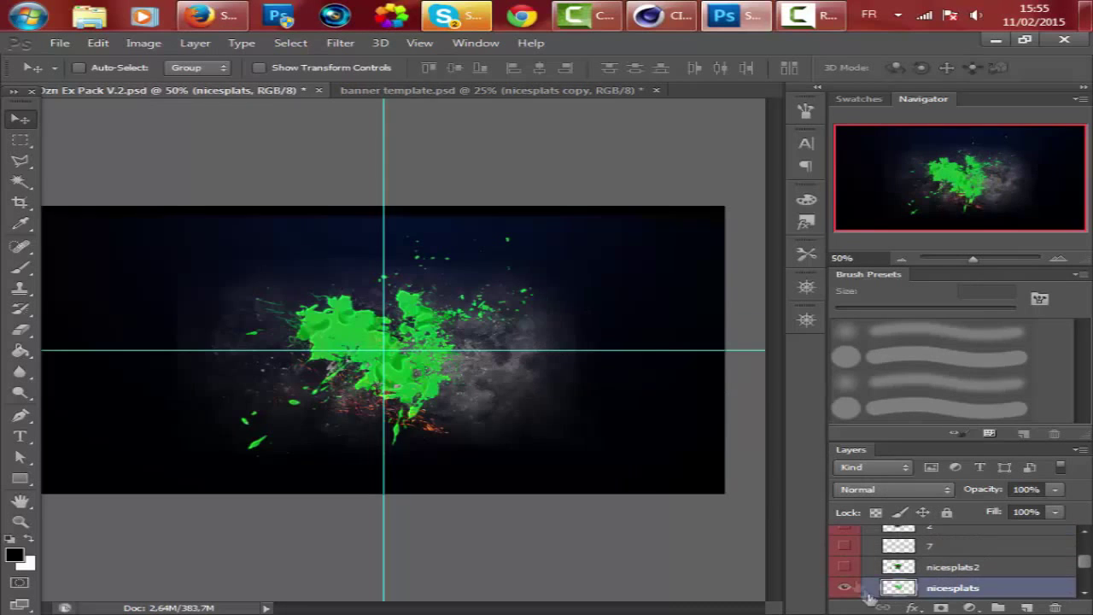
pyautogui.click(845, 567)
pyautogui.scroll(-1, 854, 588)
pyautogui.click(844, 589)
pyautogui.click(926, 593)
pyautogui.moveTo(373, 91); pyautogui.dragTo(143, 363)
pyautogui.press('Delete')
# Step: Copy the Texture 1 copie 2 layer from the pack onto the banner's middle band and set its opacity to 13%
pyautogui.click(247, 90)
pyautogui.scroll(-1, 863, 580)
pyautogui.click(845, 590)
pyautogui.scroll(-1, 967, 562)
pyautogui.scroll(-3, 905, 551)
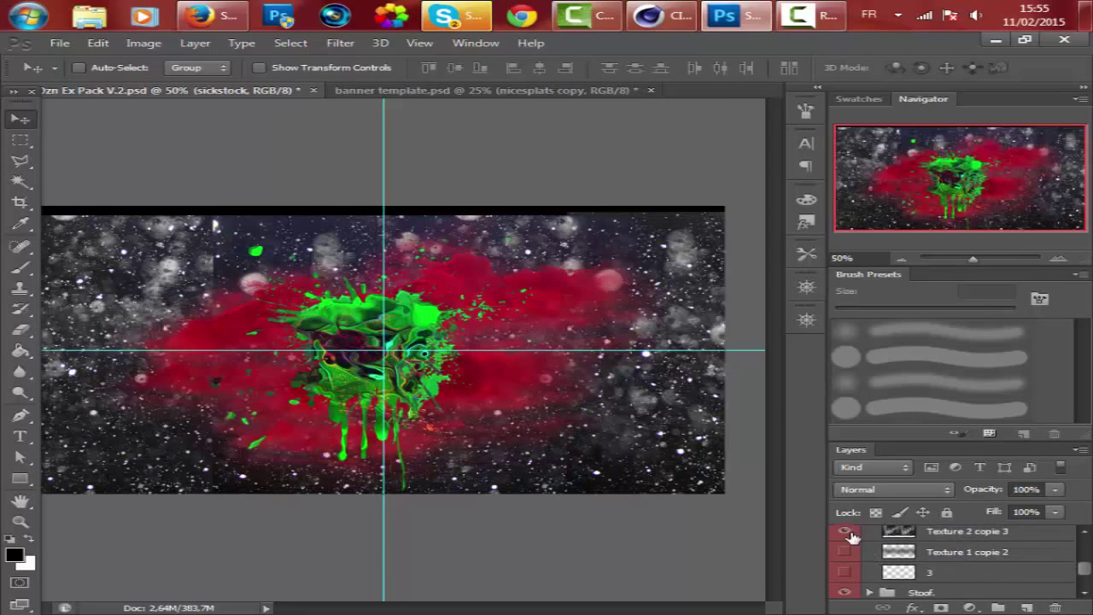
pyautogui.click(897, 553)
pyautogui.moveTo(421, 261); pyautogui.dragTo(467, 309)
pyautogui.moveTo(468, 309); pyautogui.dragTo(501, 345)
pyautogui.click(1055, 490)
pyautogui.moveTo(1044, 506); pyautogui.dragTo(962, 505)
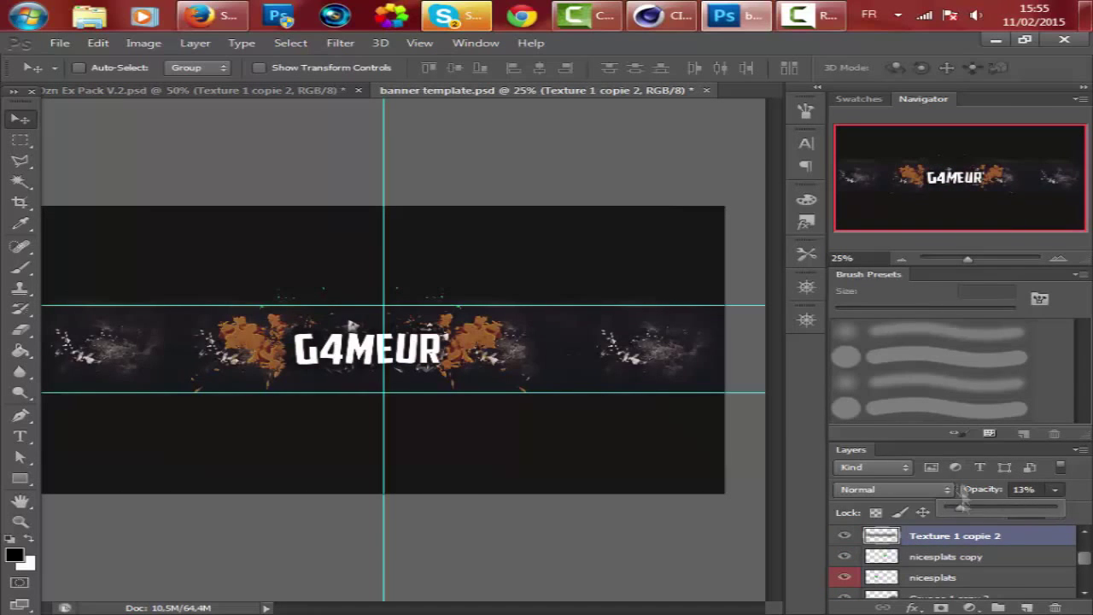
pyautogui.click(186, 92)
pyautogui.scroll(-3, 996, 576)
pyautogui.scroll(5, 995, 576)
pyautogui.scroll(-2, 942, 573)
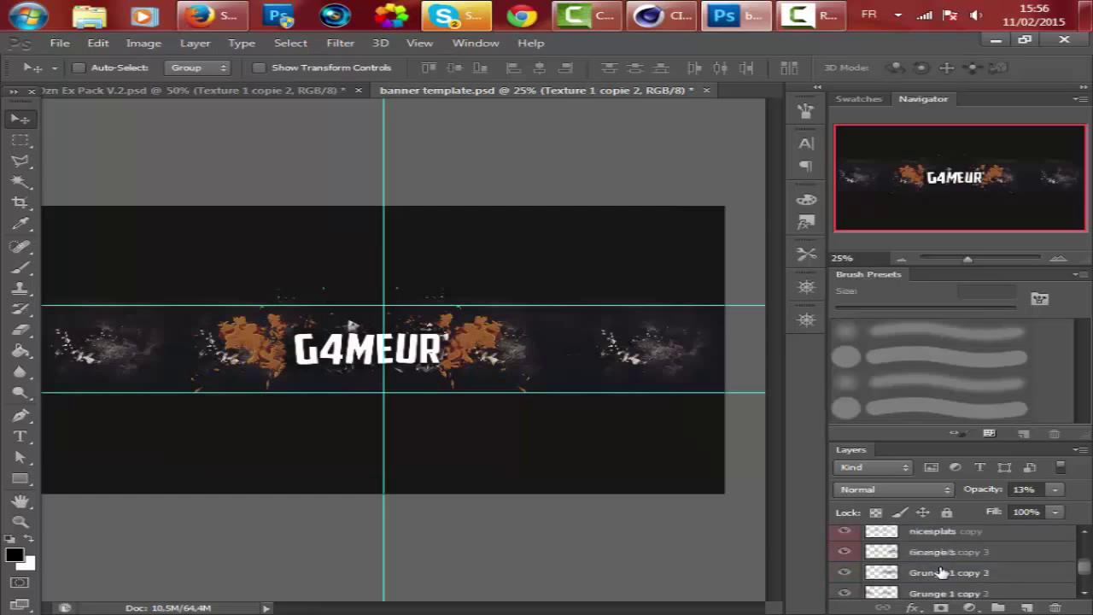
pyautogui.scroll(3, 893, 567)
pyautogui.scroll(-4, 900, 572)
# Step: Select the Media_Militia_Particles layers in the pack and copy them all into the banner template
pyautogui.click(190, 91)
pyautogui.scroll(-4, 981, 578)
pyautogui.click(843, 573)
pyautogui.scroll(-1, 863, 577)
pyautogui.click(846, 573)
pyautogui.scroll(-2, 978, 557)
pyautogui.scroll(2, 978, 556)
pyautogui.click(975, 553)
pyautogui.scroll(-5, 975, 563)
pyautogui.keyDown('shift'); pyautogui.click(976, 572); pyautogui.keyUp('shift')
pyautogui.click(843, 568)
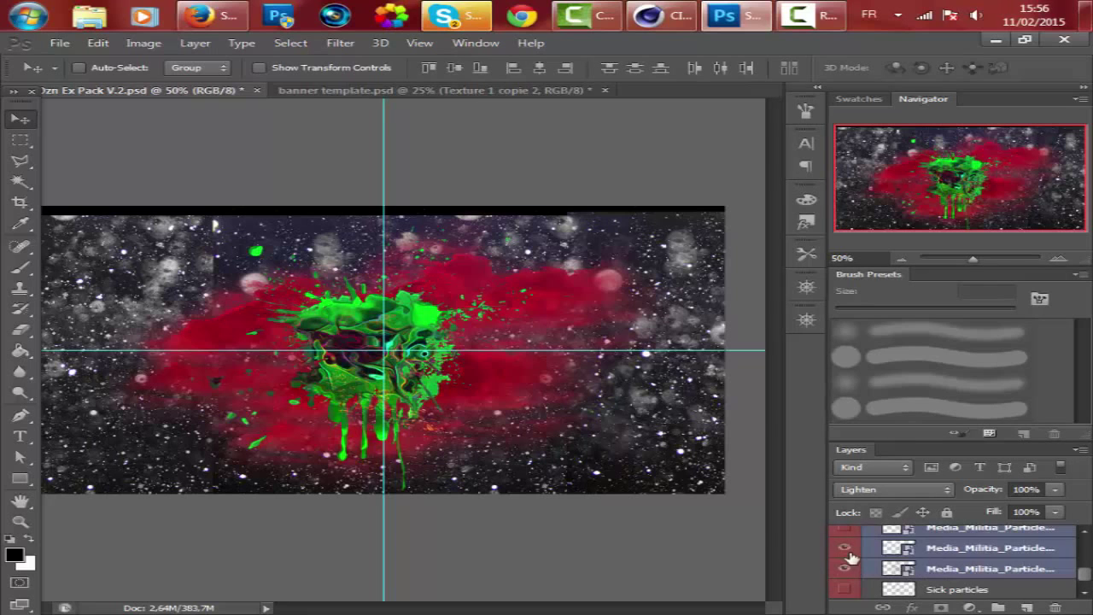
pyautogui.moveTo(216, 225); pyautogui.dragTo(350, 325)
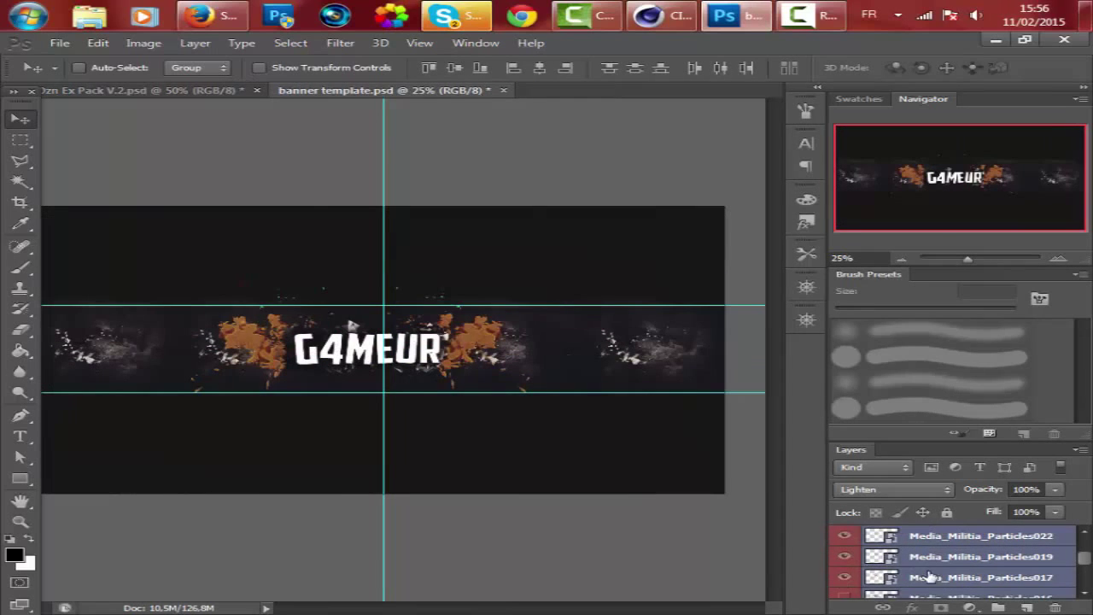
# Step: Merge the copied particle layers into one and place the result over the left part of the banner band
pyautogui.scroll(-1, 929, 577)
pyautogui.click(846, 589)
pyautogui.scroll(-2, 862, 589)
pyautogui.rightClick(906, 573)
pyautogui.click(820, 469)
pyautogui.moveTo(256, 295); pyautogui.dragTo(176, 337)
# Step: Raise the particle layer among the grunge layers, and duplicate it onto the band's right part, above Grunge 1 copy 3
pyautogui.scroll(-4, 939, 547)
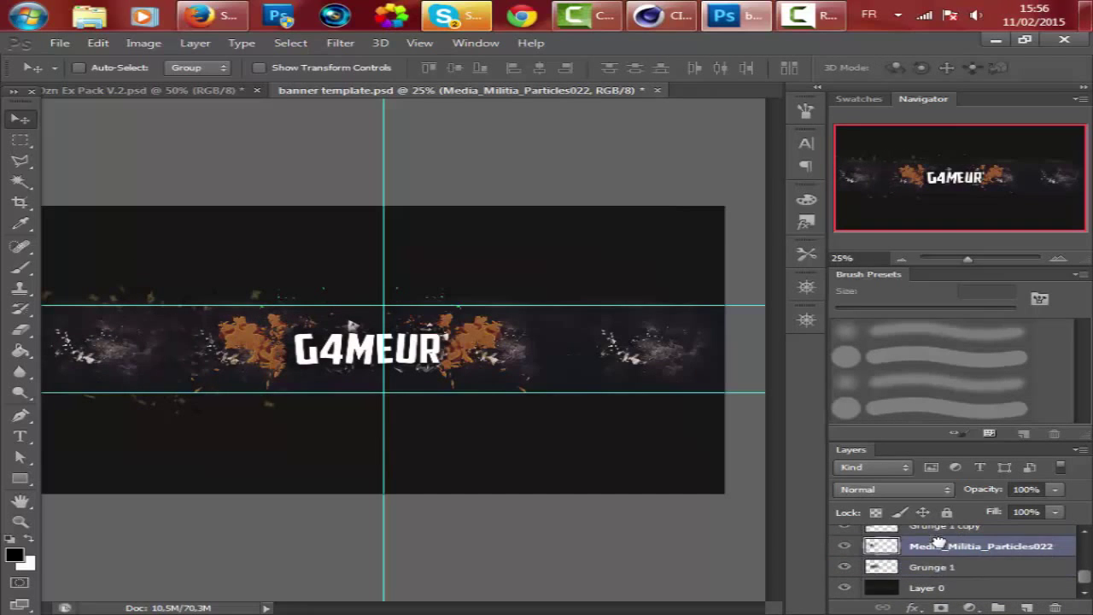
pyautogui.moveTo(961, 548); pyautogui.dragTo(975, 536)
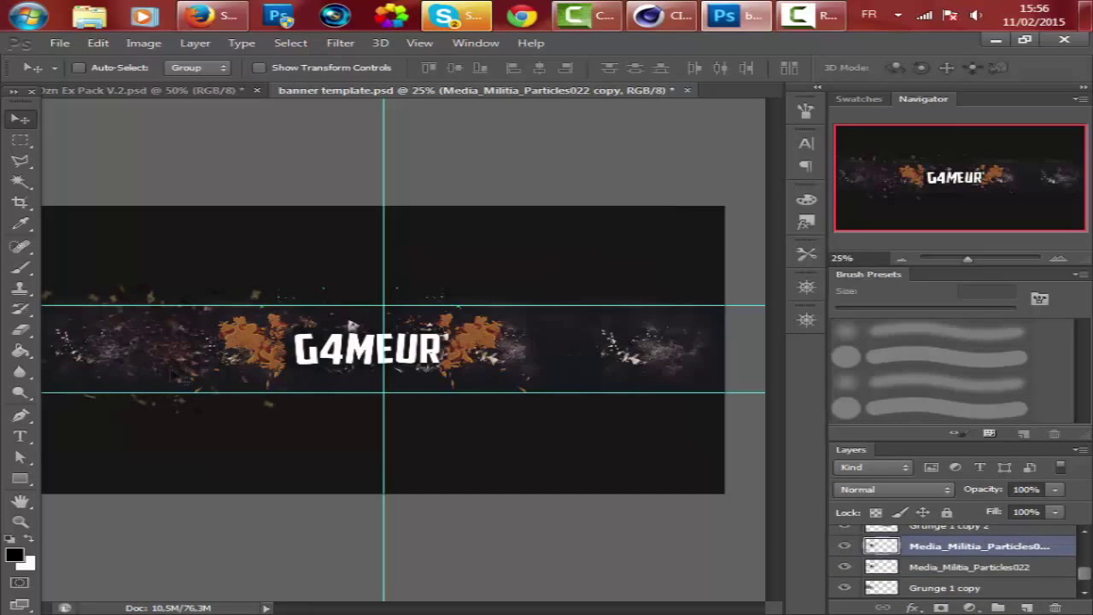
pyautogui.moveTo(973, 571); pyautogui.dragTo(950, 536)
pyautogui.moveTo(932, 582); pyautogui.dragTo(939, 537)
pyautogui.hotkey('ctrl', ']')
pyautogui.hotkey('ctrl', ']')
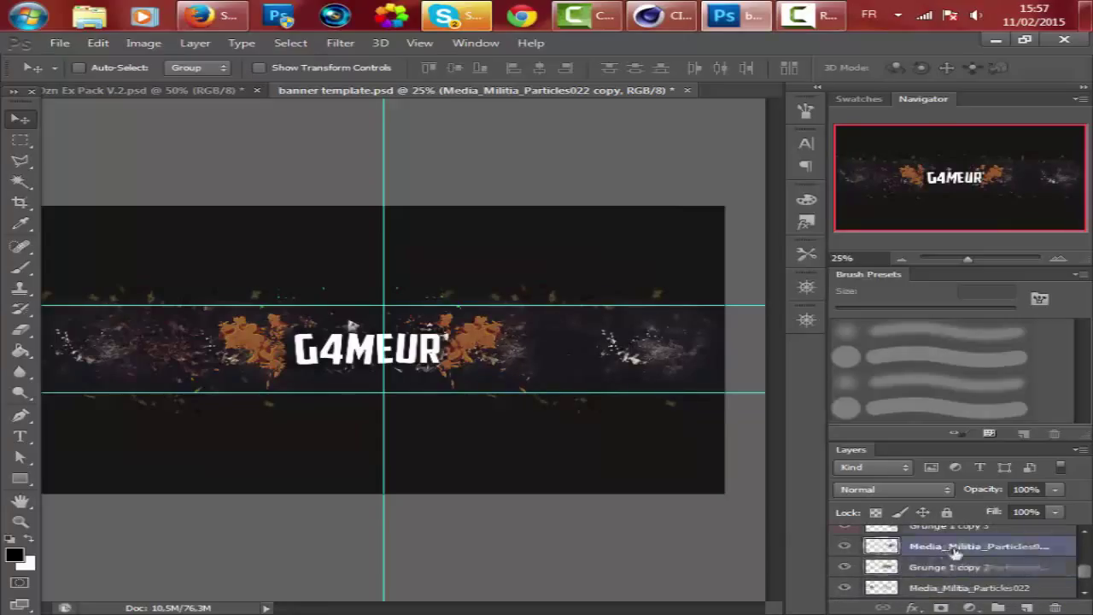
pyautogui.moveTo(603, 359); pyautogui.dragTo(608, 359)
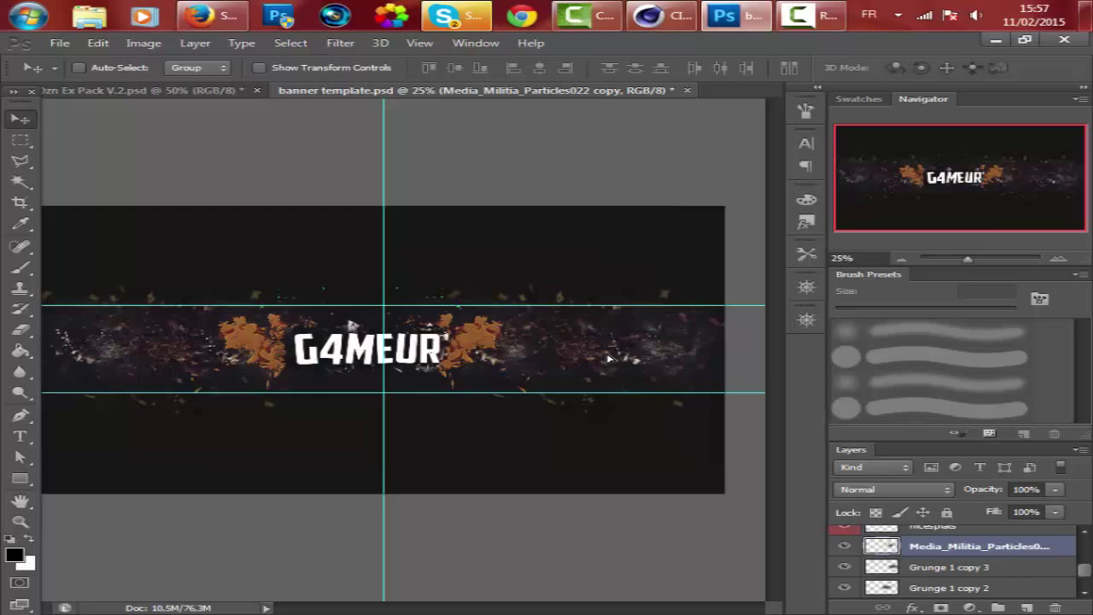
# Step: Copy the Smoke layer from the pack onto the lower edge of the banner's middle band
pyautogui.click(221, 94)
pyautogui.scroll(-5, 939, 568)
pyautogui.scroll(6, 991, 587)
pyautogui.moveTo(951, 584); pyautogui.dragTo(334, 384)
# Step: Copy the Flare layer from the pack above the logo's left side and place a duplicate below its right side
pyautogui.click(220, 92)
pyautogui.scroll(3, 939, 574)
pyautogui.click(938, 560)
pyautogui.click(841, 560)
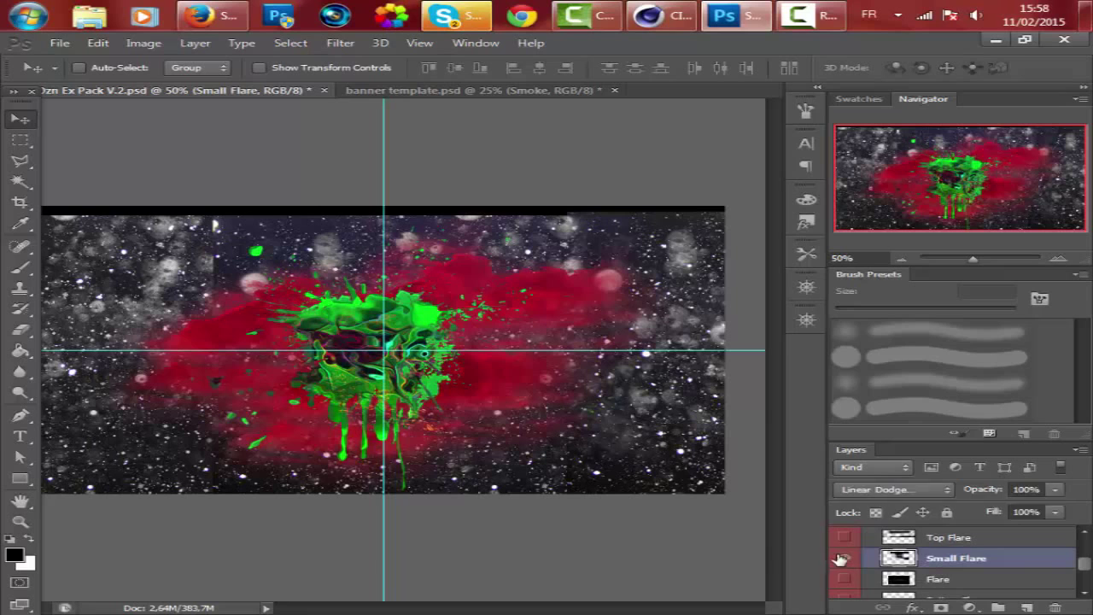
pyautogui.moveTo(938, 579); pyautogui.dragTo(463, 381)
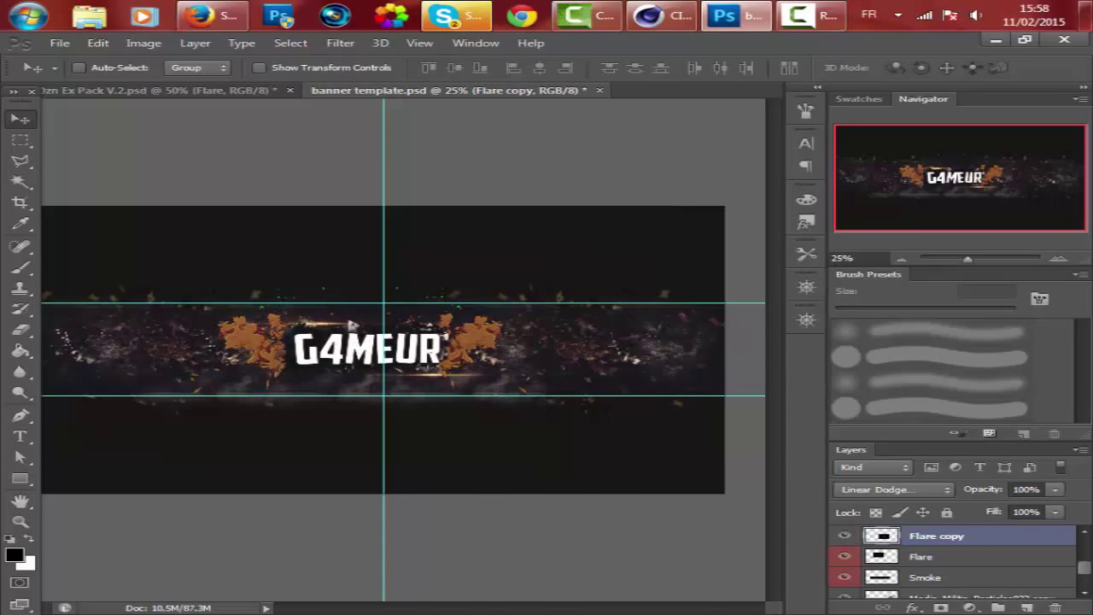
# Step: Add a white 30 pt 08 Underground text reading "raven design" above the Photo Filter 1 layer
pyautogui.moveTo(1084, 569); pyautogui.dragTo(1085, 541)
pyautogui.click(989, 540)
pyautogui.press('t')
pyautogui.moveTo(504, 377); pyautogui.dragTo(510, 378)
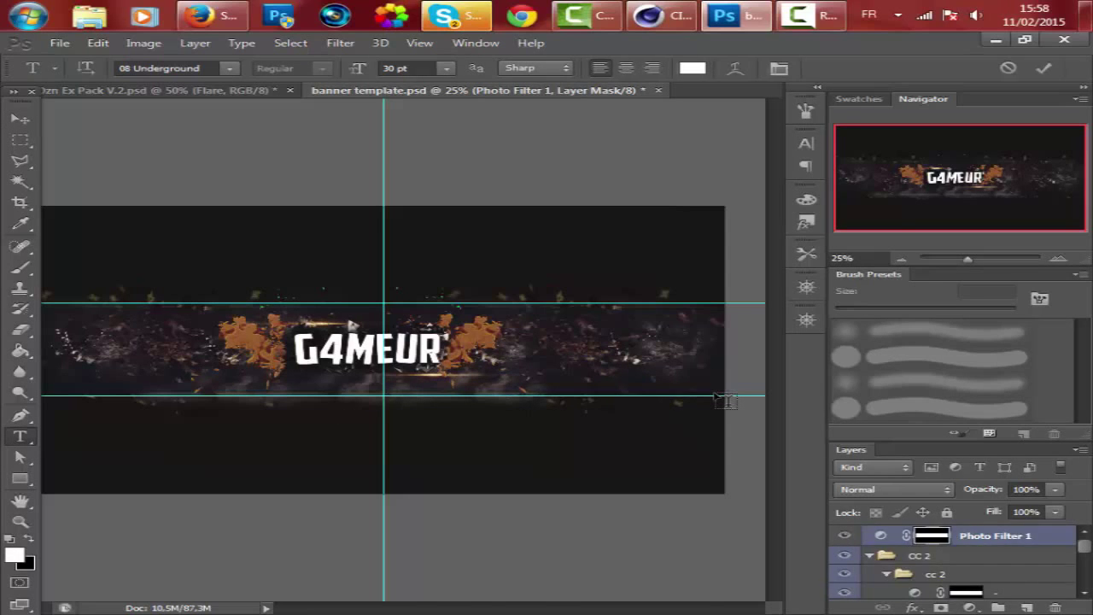
pyautogui.moveTo(724, 399); pyautogui.dragTo(725, 399)
# Step: Move the raven design text to the lower right corner of the banner's middle band
pyautogui.click(20, 120)
pyautogui.moveTo(533, 376); pyautogui.dragTo(539, 378)
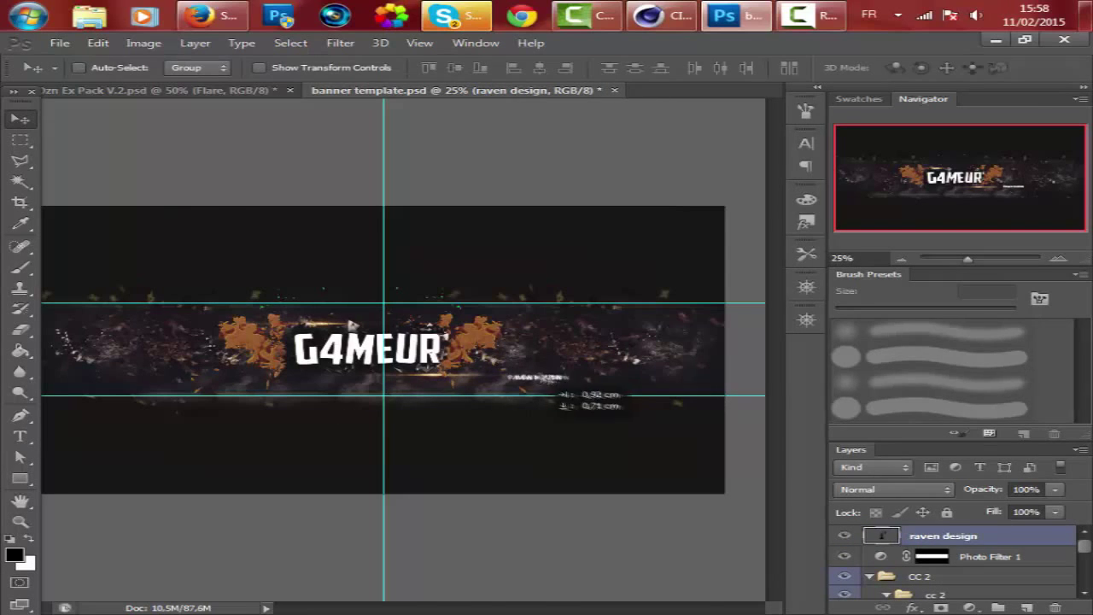
pyautogui.moveTo(657, 392); pyautogui.dragTo(693, 391)
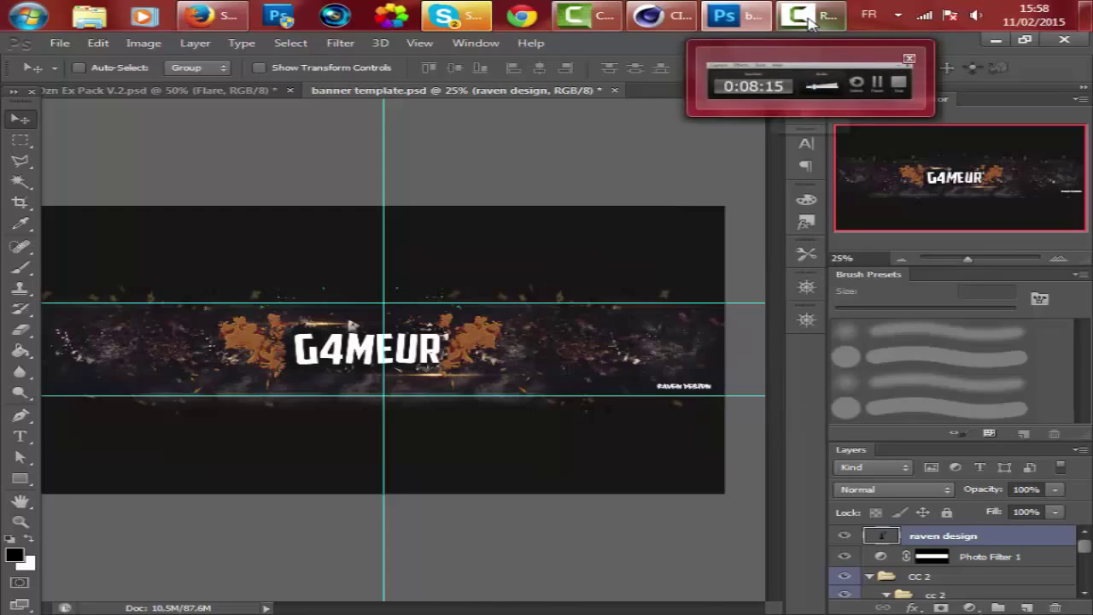